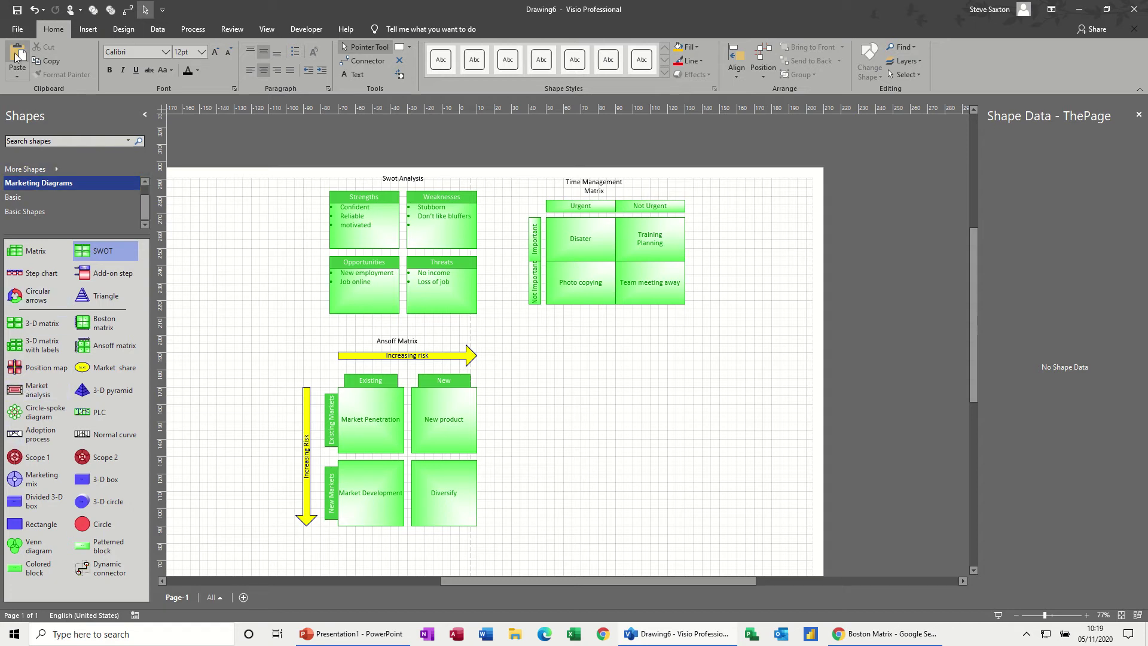
Step: Search the templates for Business and create a drawing from Marketing Charts and Diagrams
{"action": "left_click", "coordinate": [18, 29]}
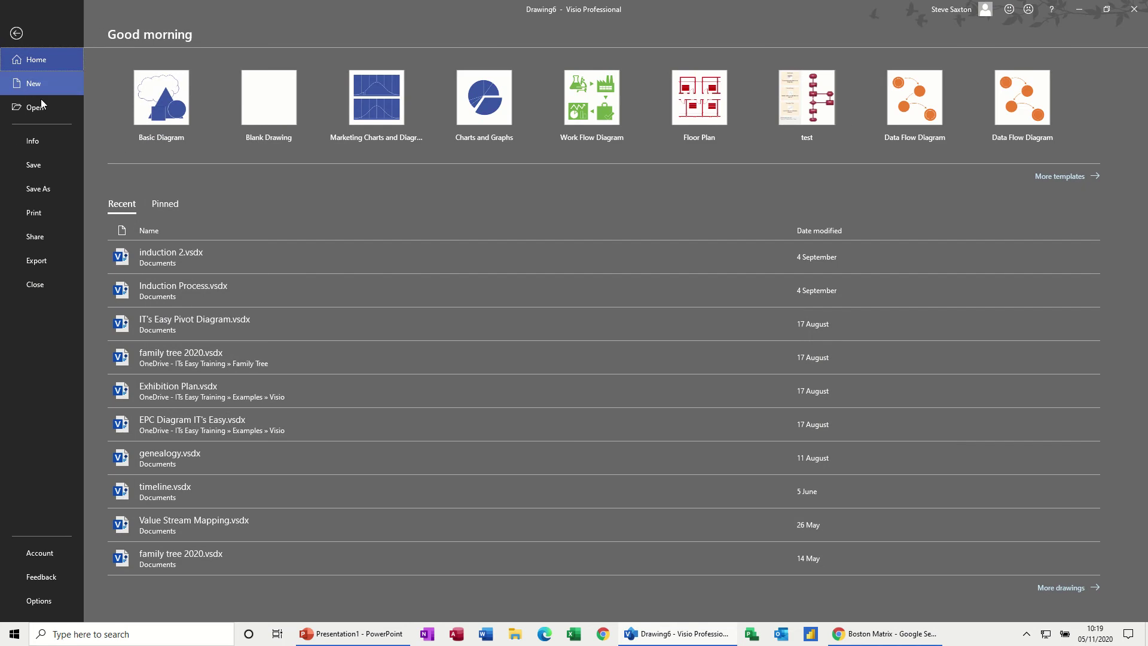
{"action": "left_click", "coordinate": [36, 84]}
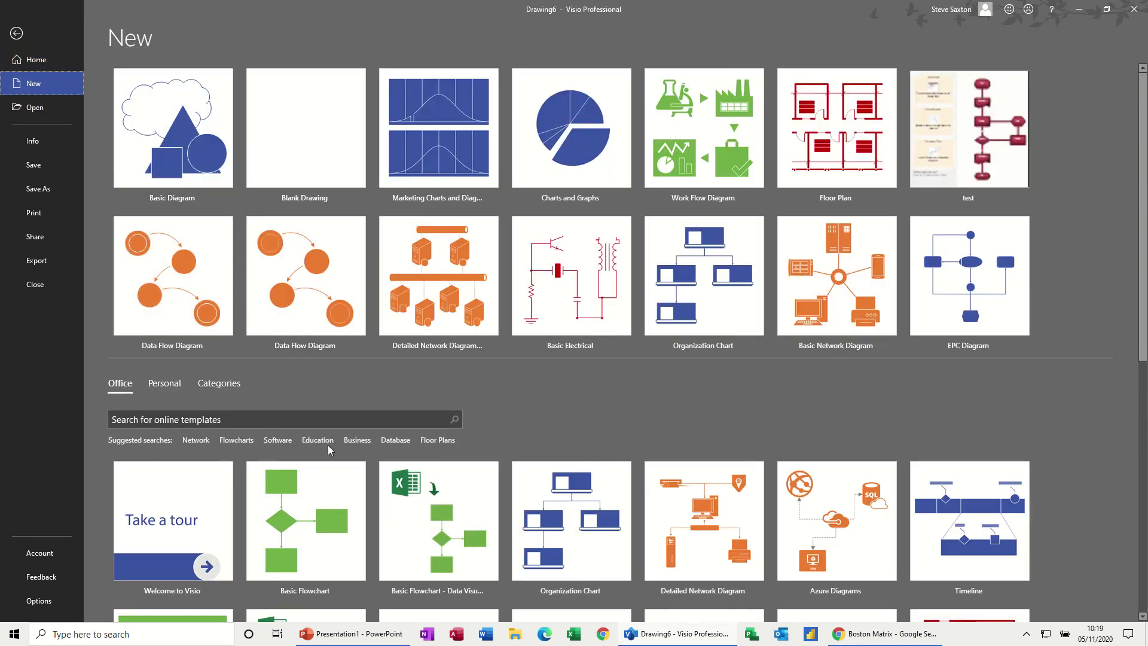
{"action": "left_click", "coordinate": [357, 440]}
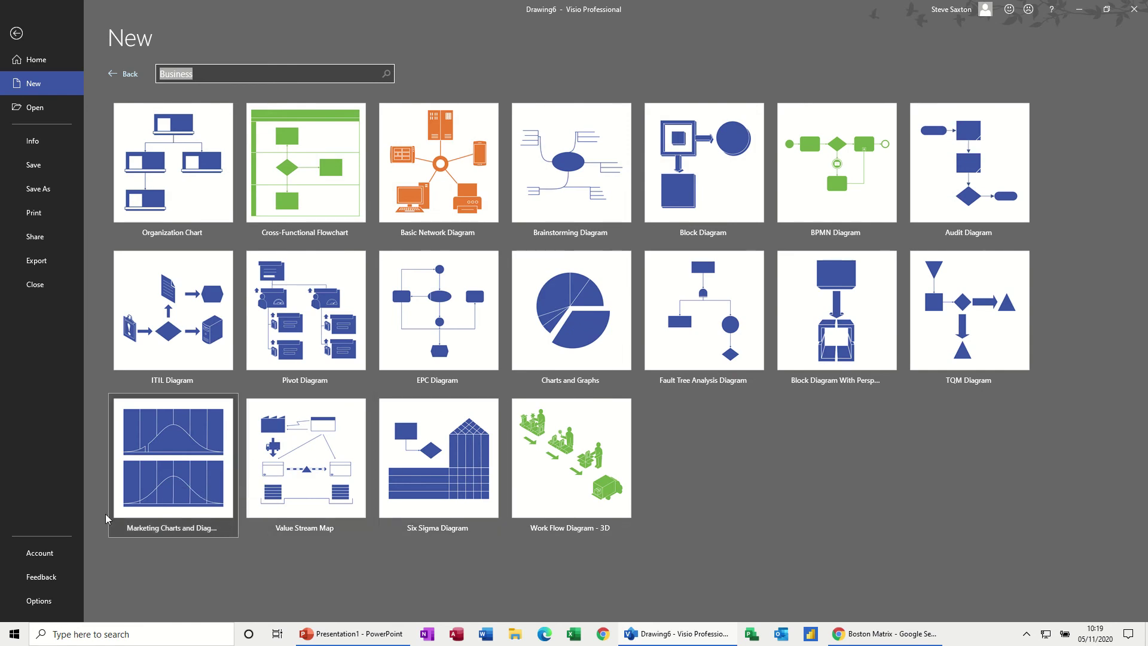
{"action": "left_click", "coordinate": [184, 464]}
{"action": "left_click", "coordinate": [640, 359]}
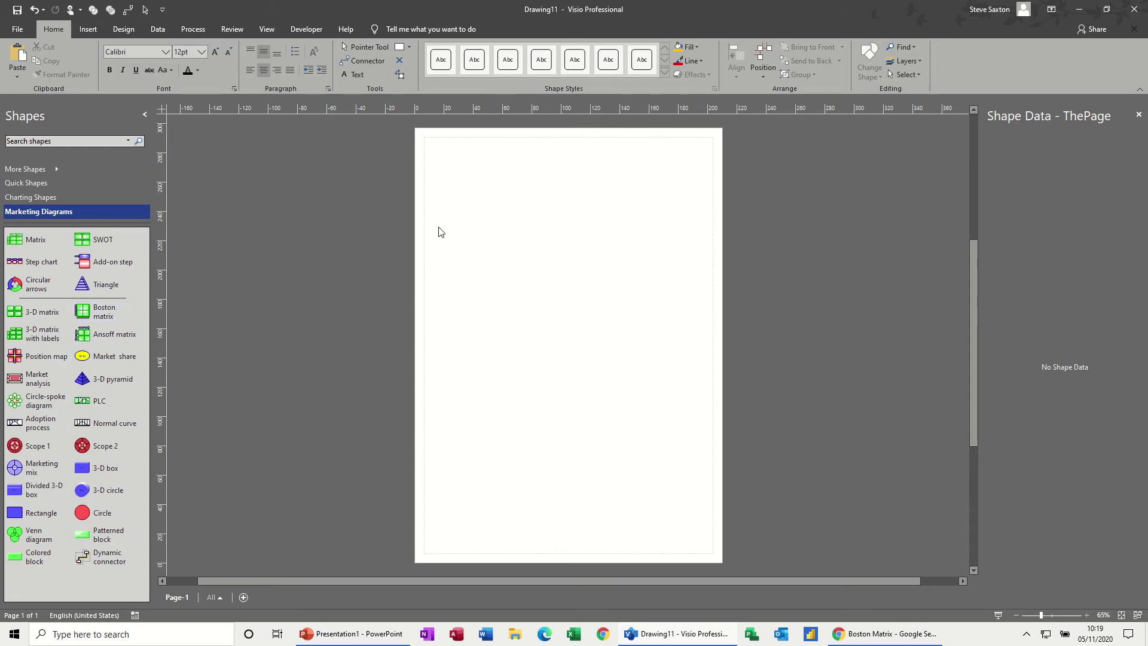
Step: In Drawing6, drop a SWOT shape below the time management matrix and enlarge it to 118 × 98.333 mm
{"action": "key", "text": "ctrl+Tab"}
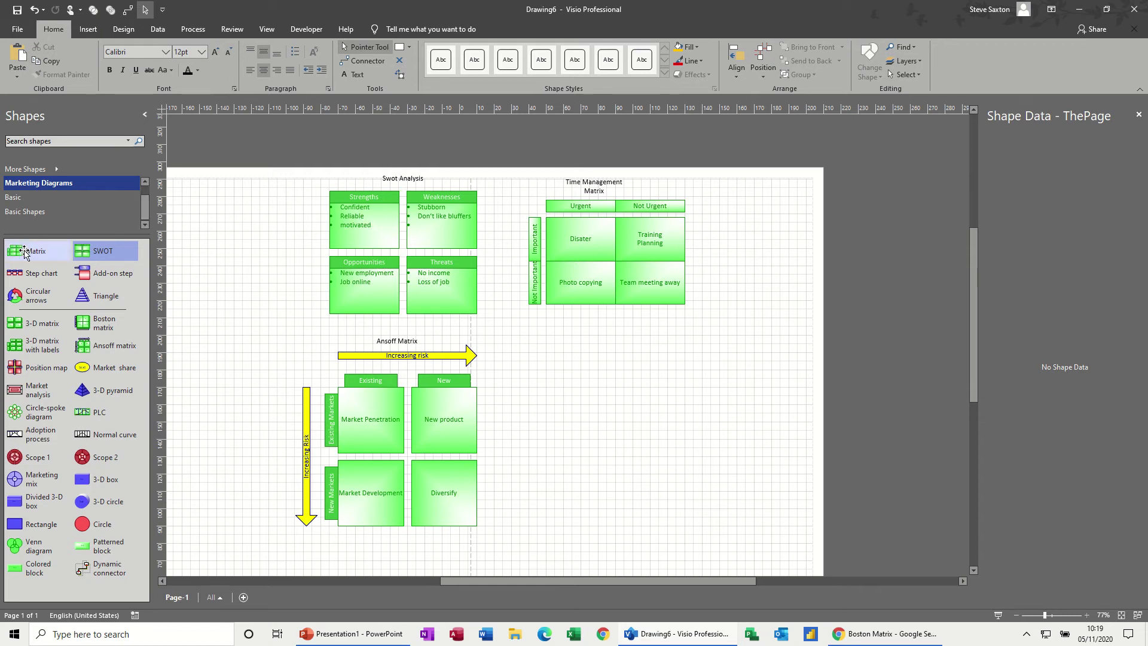
{"action": "left_click_drag", "start_coordinate": [84, 252], "coordinate": [637, 392]}
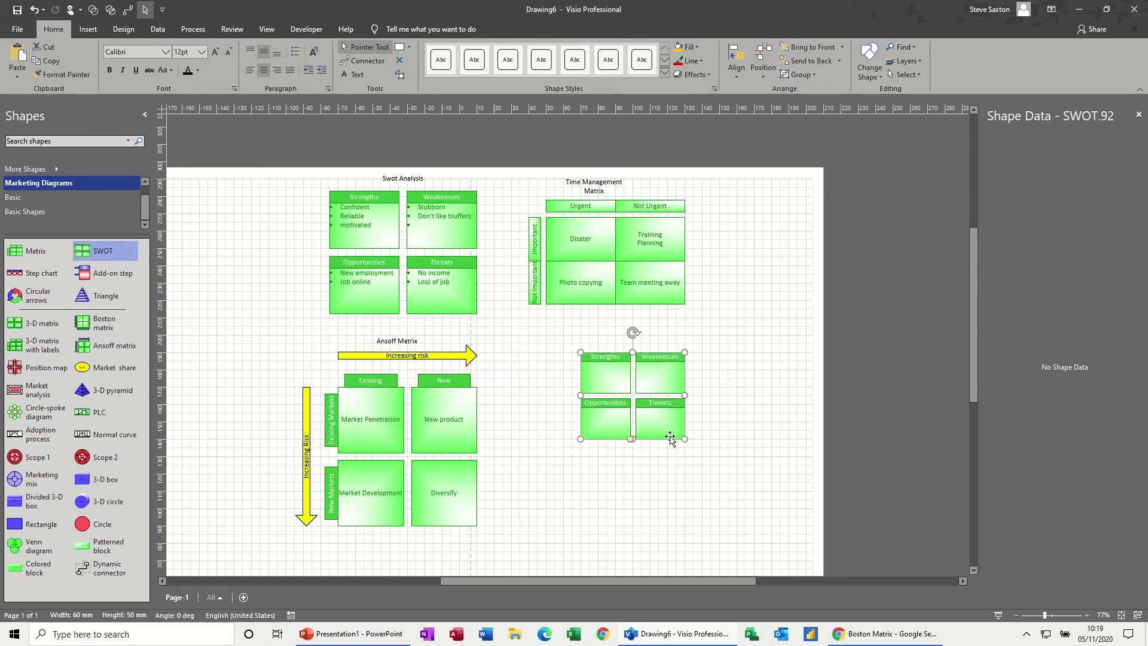
{"action": "left_click_drag", "start_coordinate": [685, 439], "coordinate": [747, 523]}
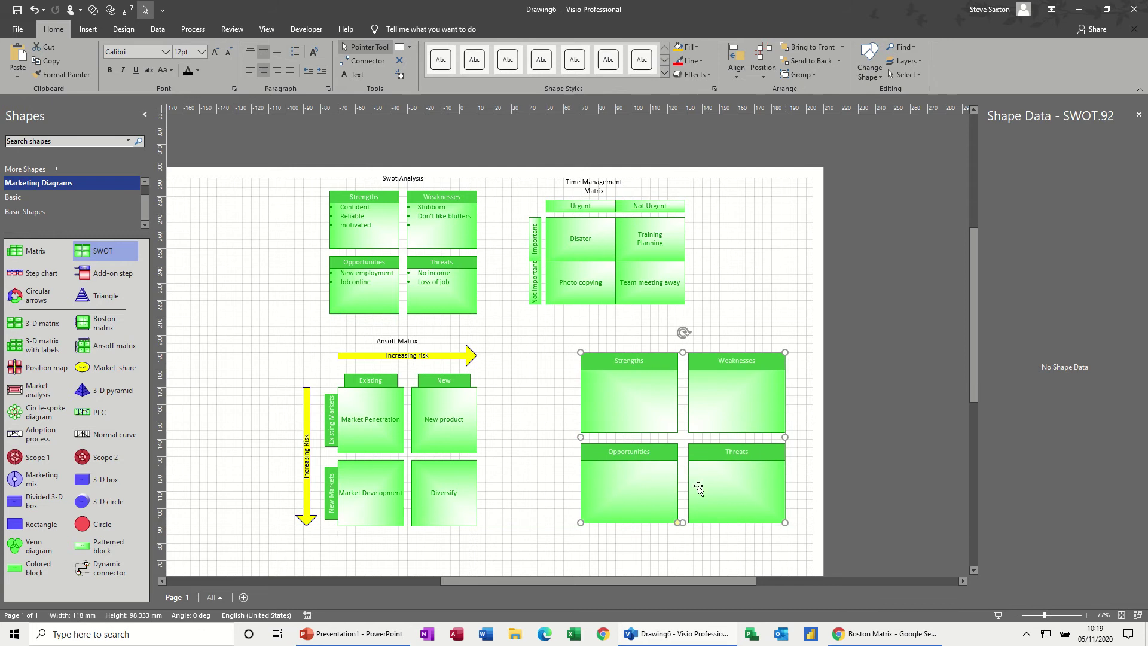
Step: Select the new SWOT's four quadrant boxes and align their text top and left
{"action": "left_click", "coordinate": [629, 397]}
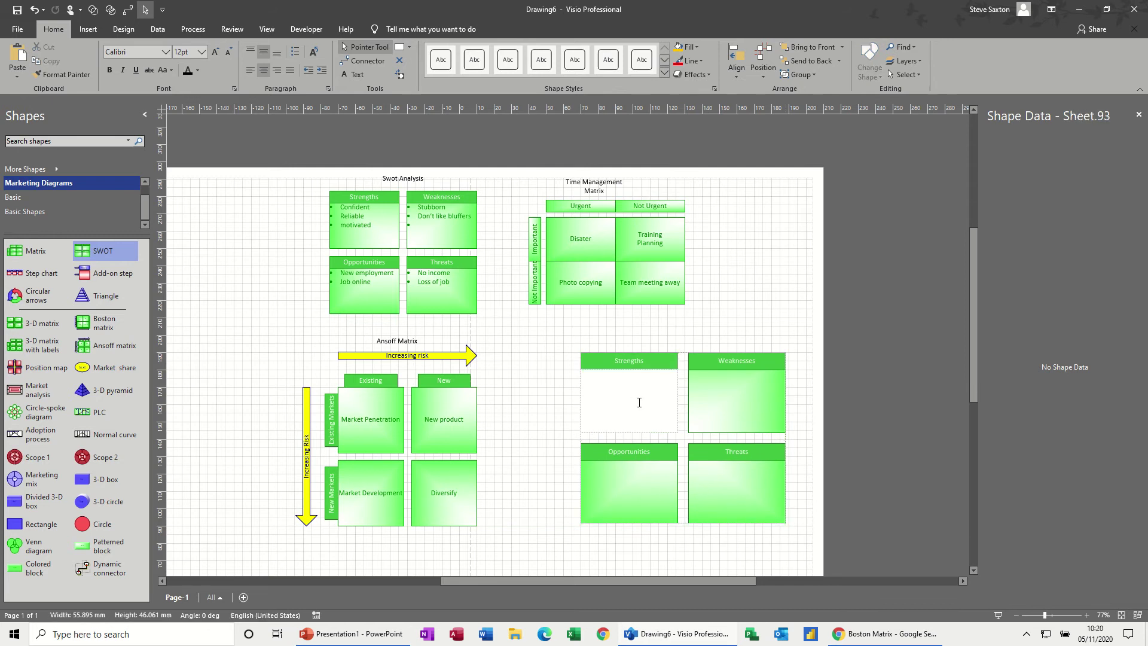
{"action": "left_click", "coordinate": [634, 502]}
{"action": "left_click", "coordinate": [620, 395]}
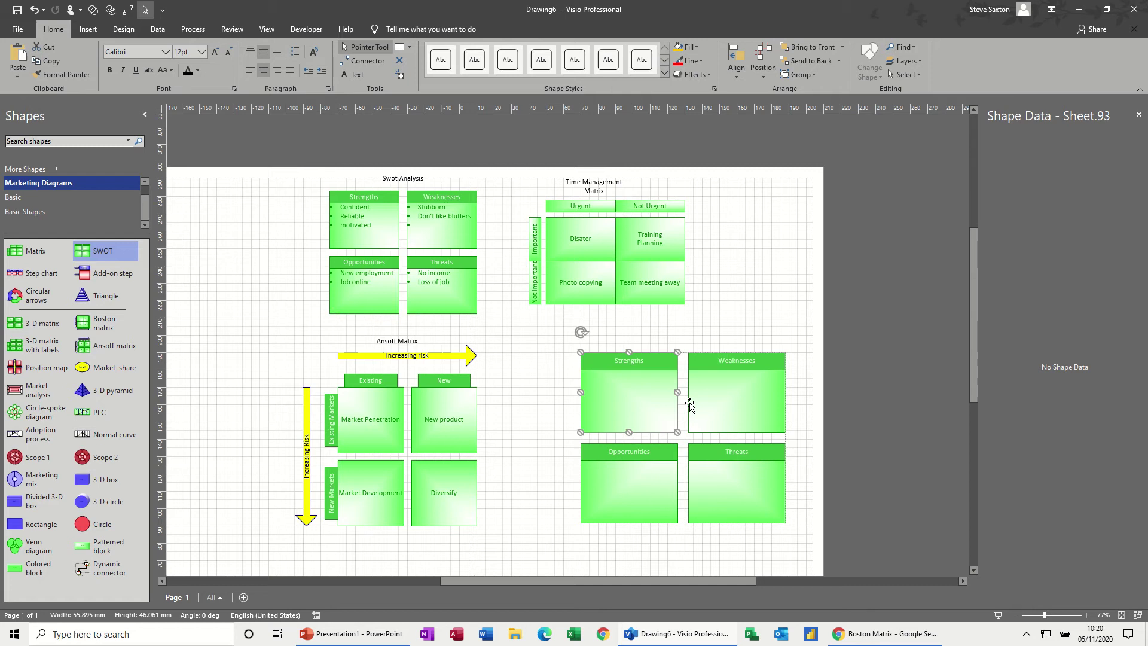
{"action": "left_click", "coordinate": [720, 404], "text": "shift"}
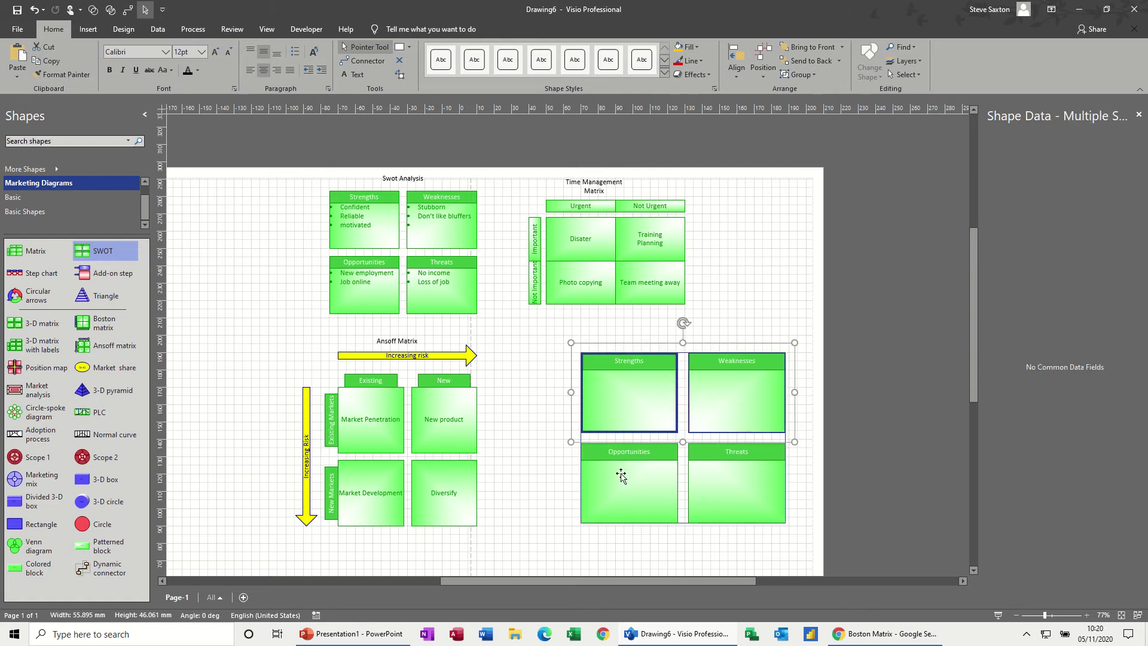
{"action": "left_click", "coordinate": [648, 484], "text": "shift"}
{"action": "left_click", "coordinate": [744, 488], "text": "shift"}
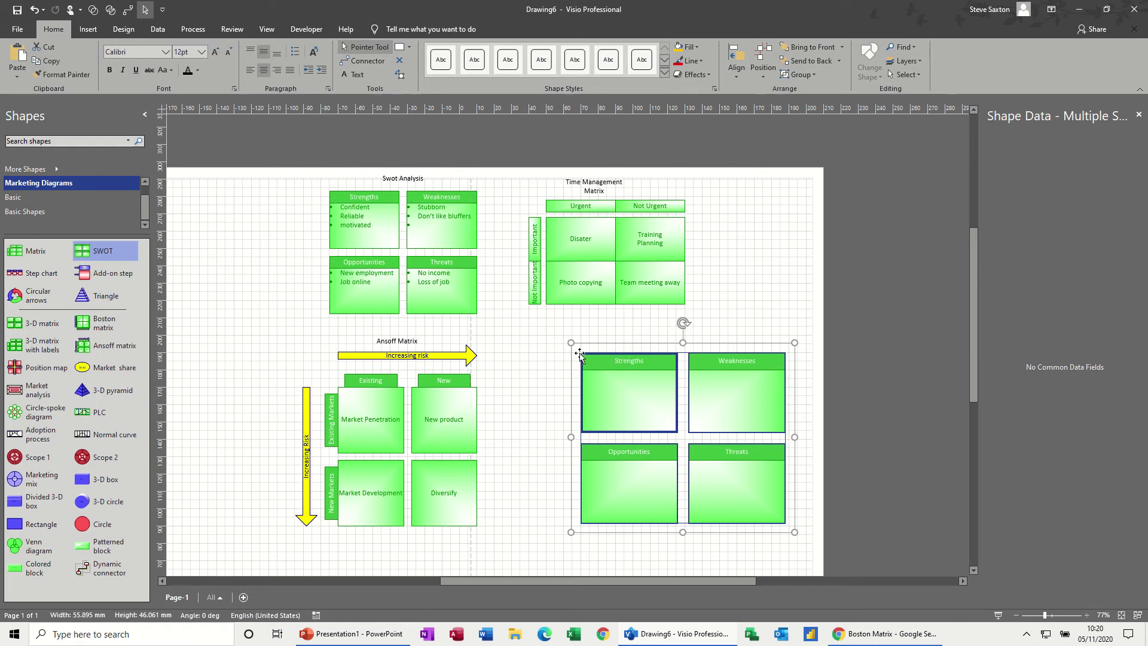
{"action": "left_click", "coordinate": [247, 52]}
{"action": "left_click", "coordinate": [245, 70]}
Step: Give the four boxes filled-dot bullets in the Text dialog
{"action": "left_click", "coordinate": [328, 89]}
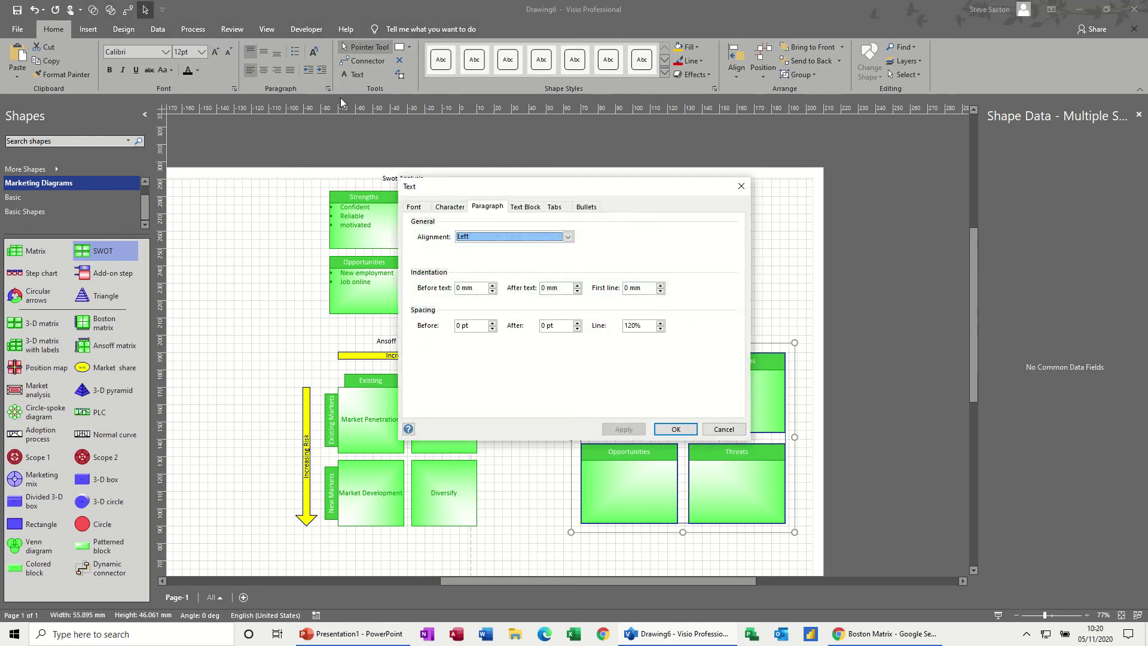
{"action": "left_click", "coordinate": [586, 206]}
{"action": "left_click", "coordinate": [482, 256]}
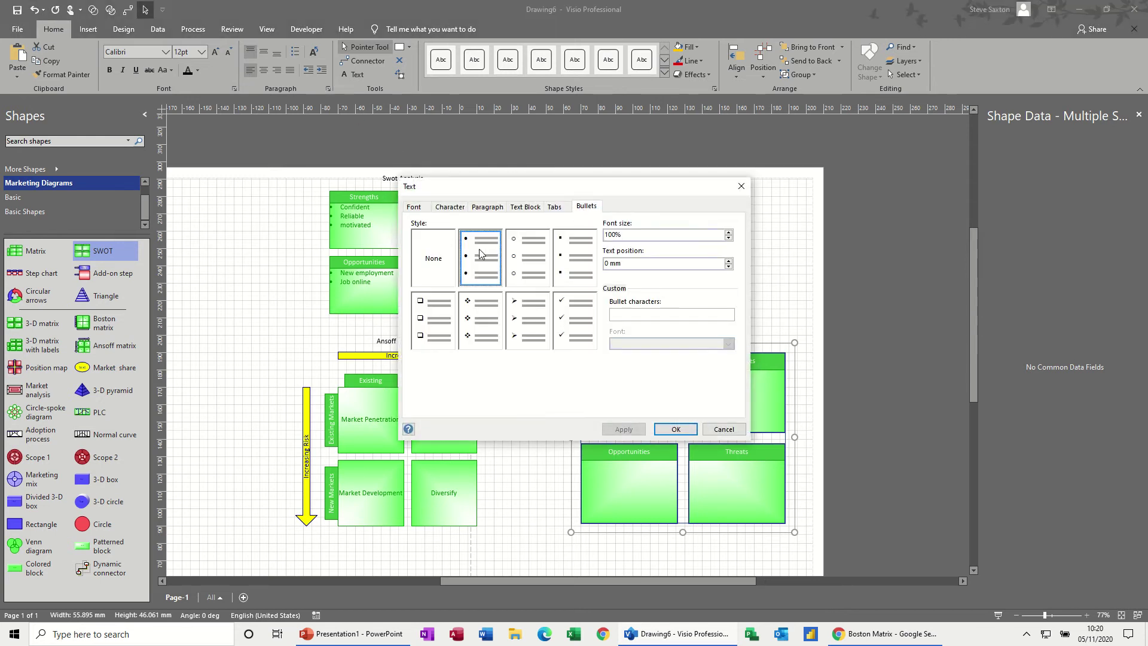
{"action": "left_click", "coordinate": [674, 430]}
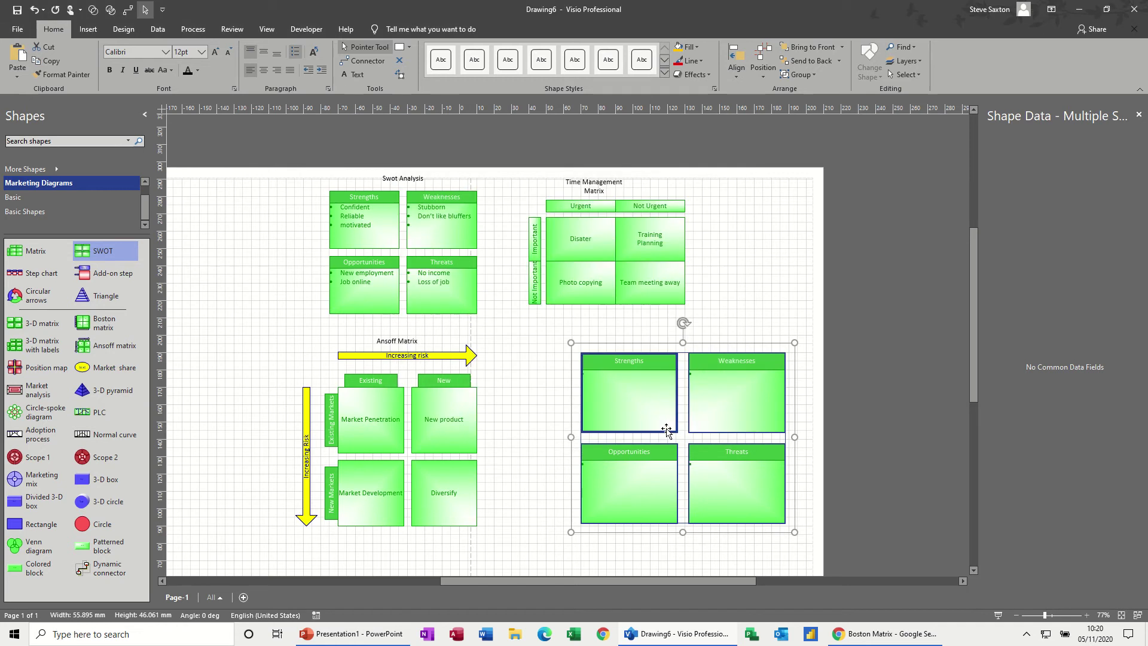
Step: Type the bullets 'Confidnet' (misspelled), Reliable and Motivated into the new Strengths box
{"action": "left_click", "coordinate": [601, 390]}
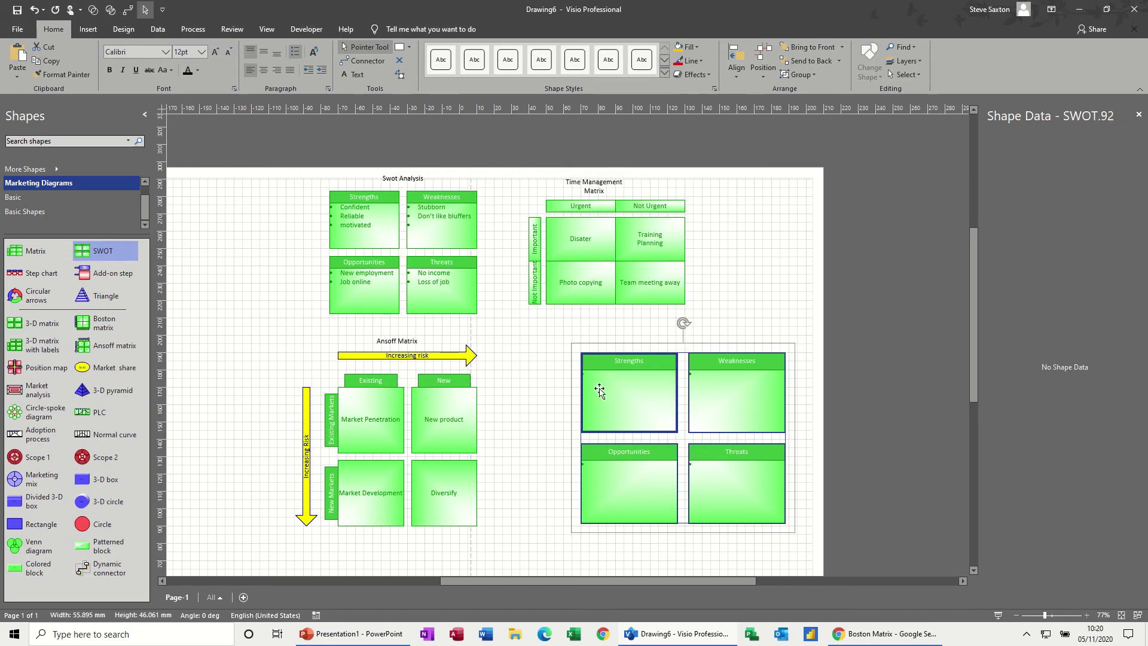
{"action": "left_click", "coordinate": [598, 376]}
{"action": "left_click", "coordinate": [598, 376]}
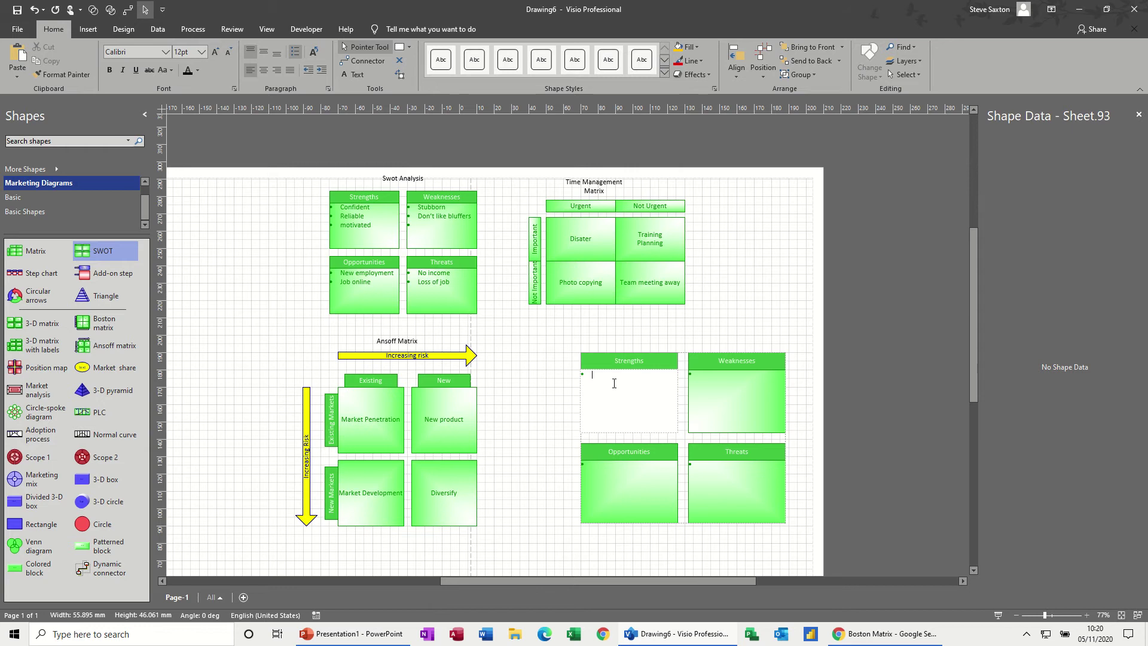
{"action": "type", "text": "Confidnet"}
{"action": "key", "text": "Return"}
{"action": "type", "text": "Reliable"}
Step: Correct the misspelled 'Confidnet' to Confident in the Strengths box
{"action": "right_click", "coordinate": [612, 375]}
{"action": "left_click", "coordinate": [648, 384]}
{"action": "left_click", "coordinate": [701, 392]}
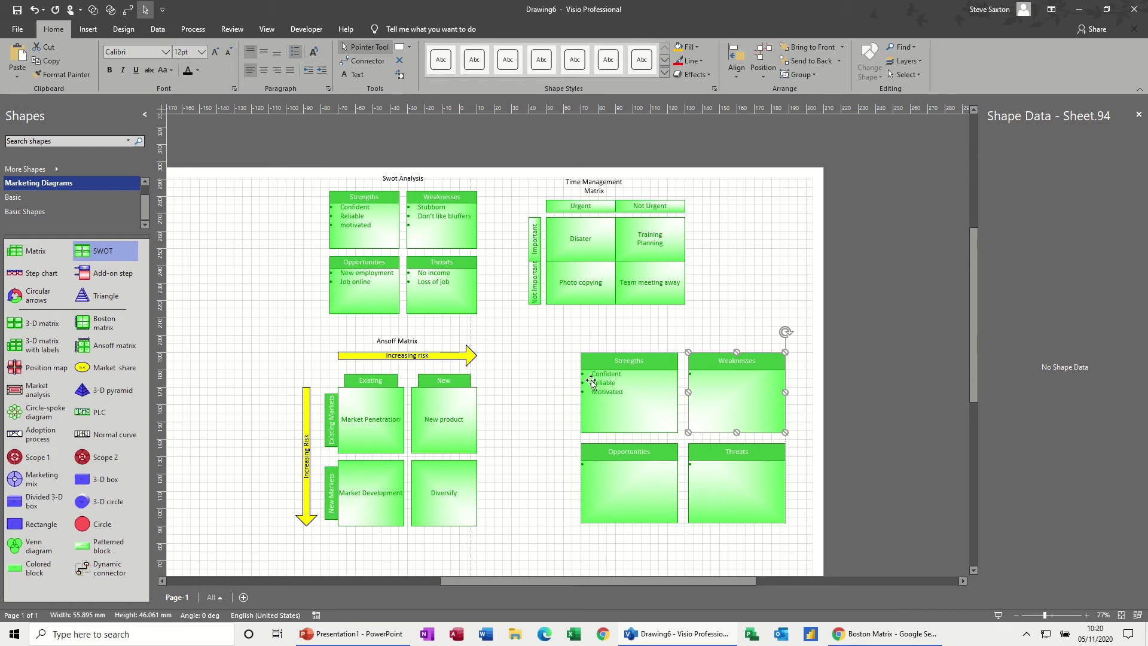
Step: Open Define Shape Data for the Strengths box
{"action": "right_click", "coordinate": [639, 399]}
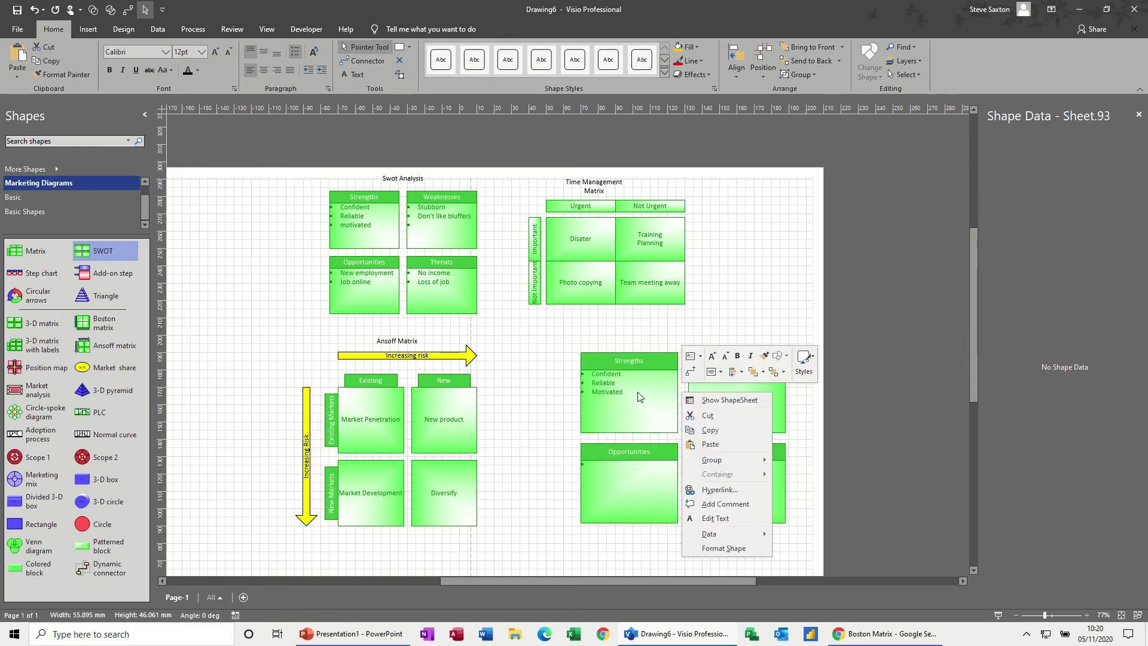
{"action": "mouse_move", "coordinate": [708, 534]}
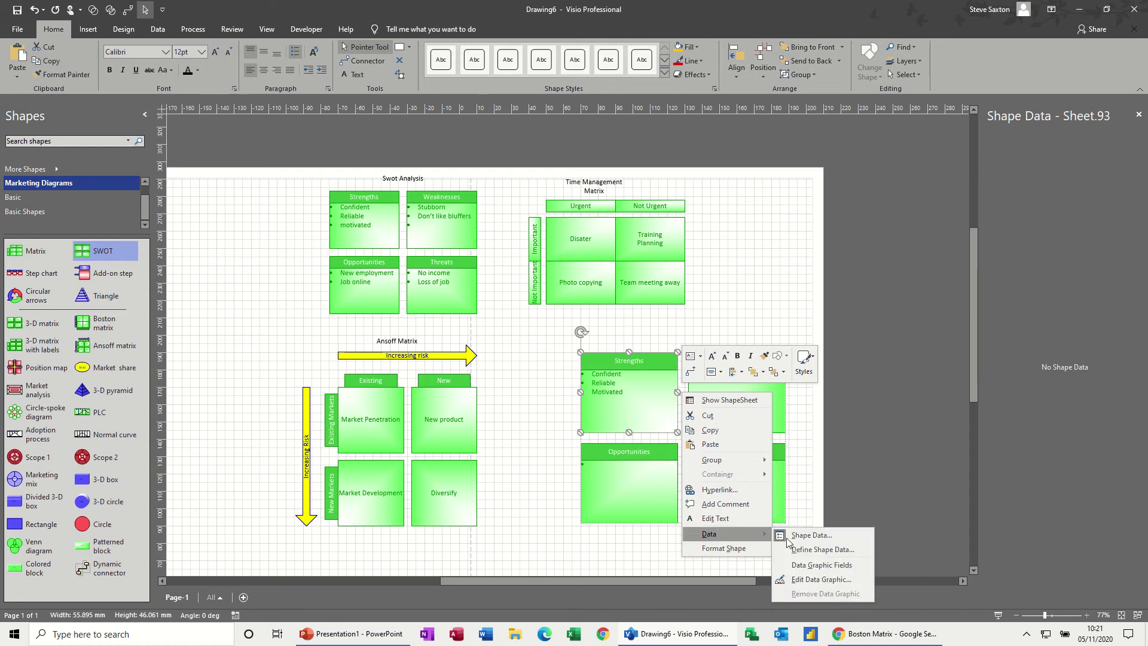
{"action": "left_click", "coordinate": [820, 549]}
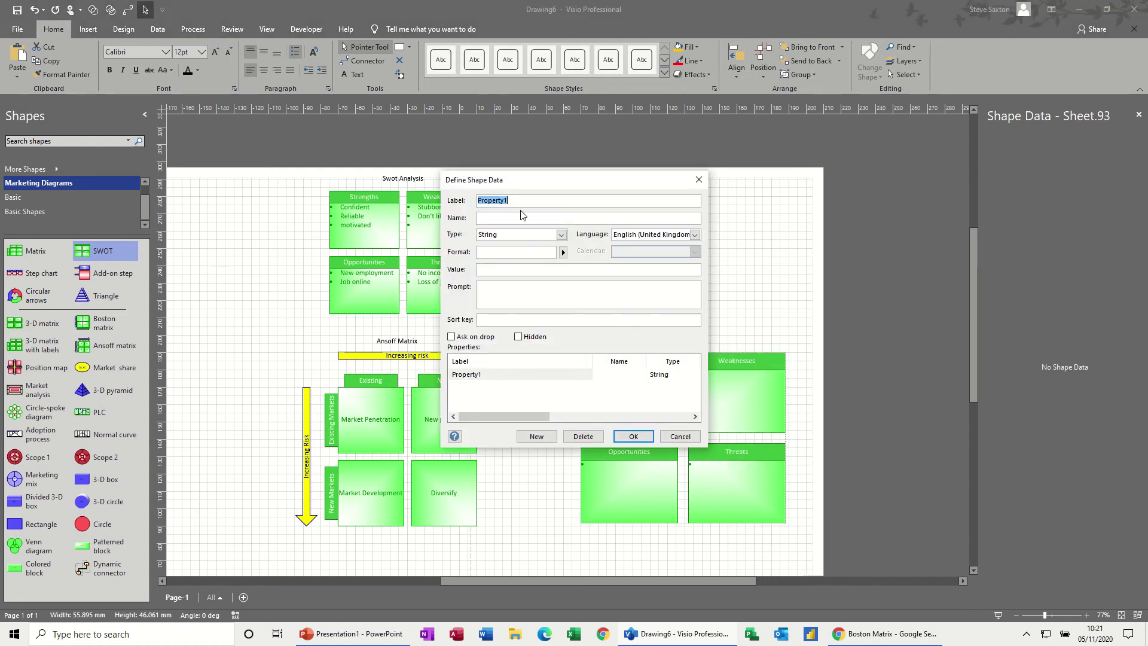
Step: Define a string field labelled Test, named Testing, with prompt 'Enter test'
{"action": "left_click_drag", "start_coordinate": [525, 184], "coordinate": [627, 189]}
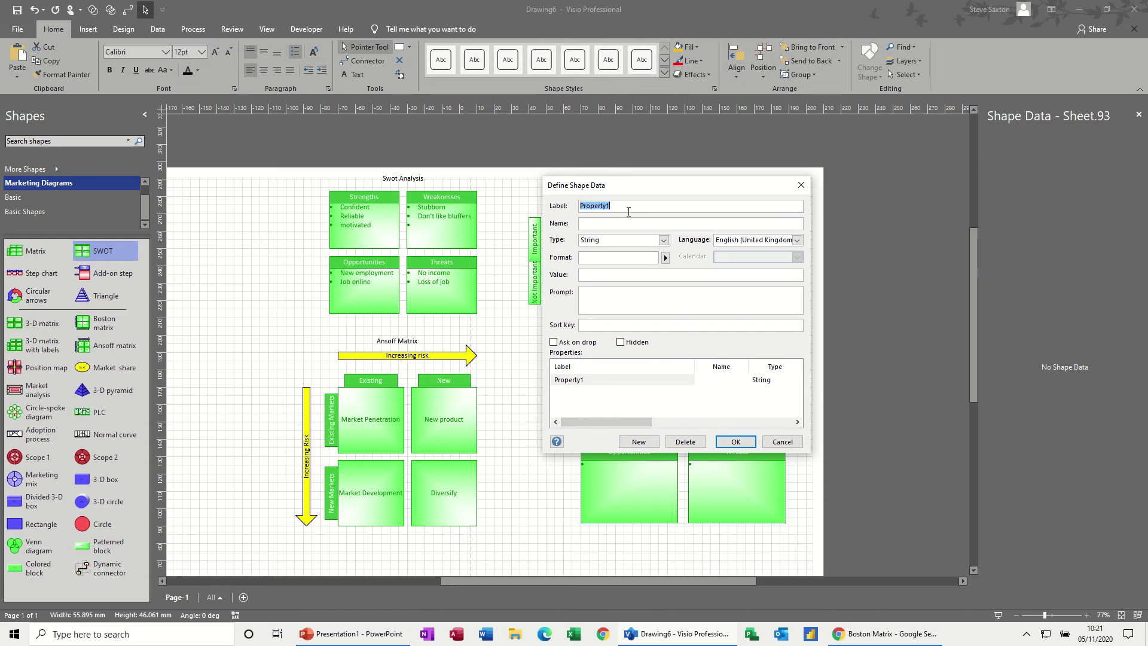
{"action": "type", "text": "Te"}
{"action": "type", "text": "ing"}
{"action": "type", "text": "test"}
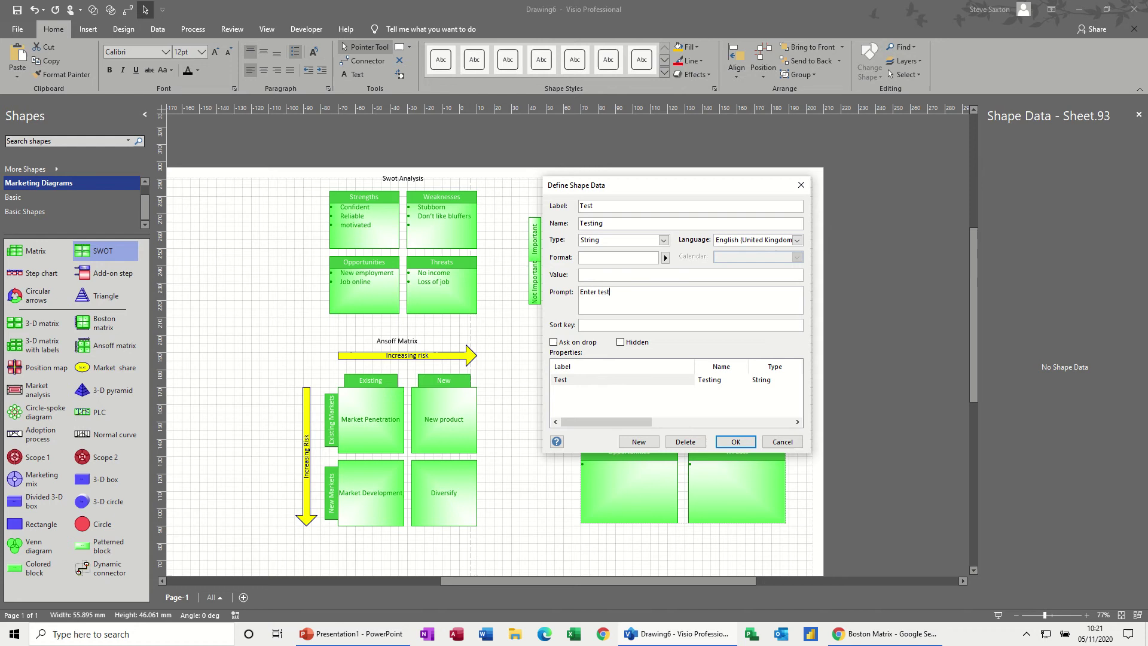
{"action": "left_click", "coordinate": [736, 442]}
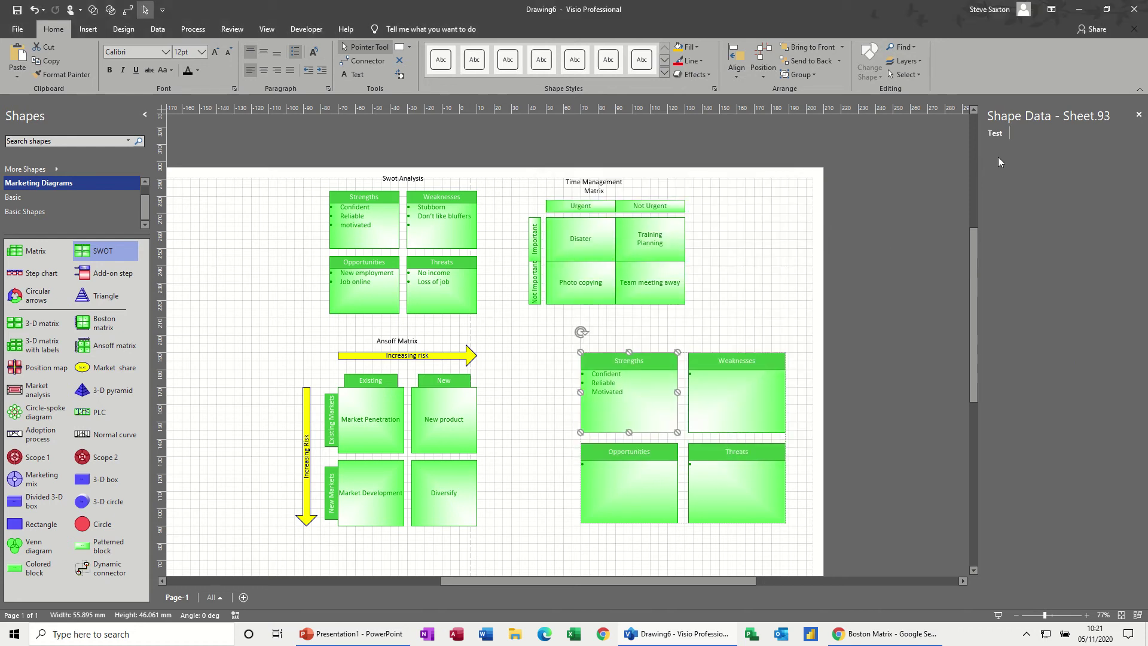
Step: Enter a placeholder value for the Test field in Shape Data
{"action": "type", "text": "dsfhdbfhmsdbfbd"}
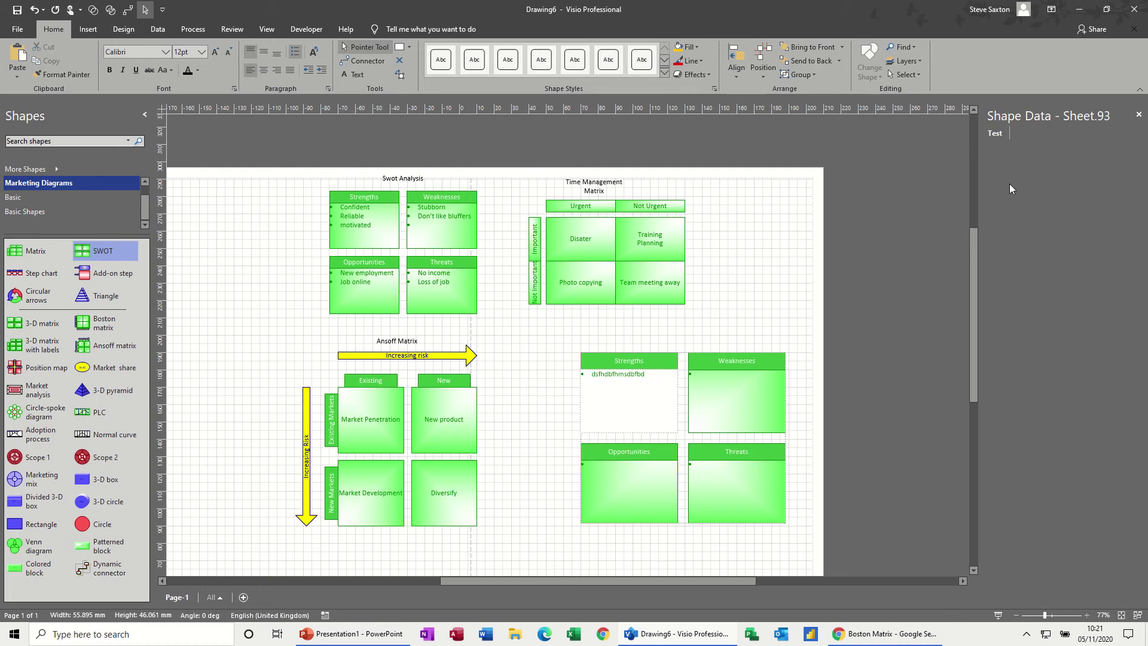
{"action": "left_click", "coordinate": [1015, 134]}
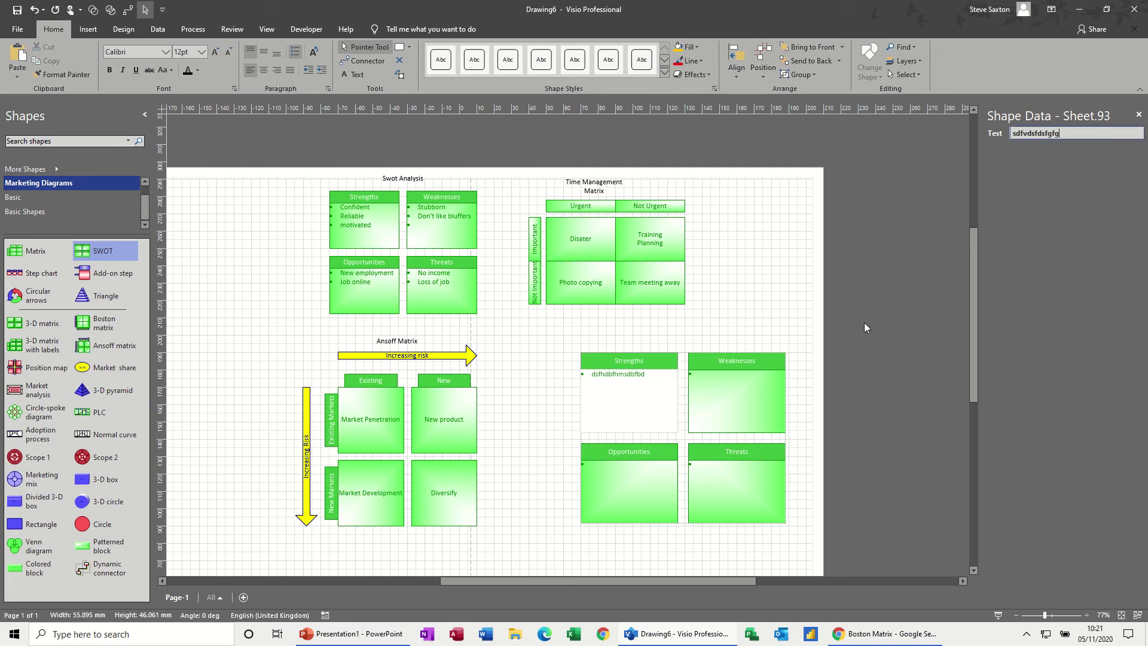
{"action": "left_click", "coordinate": [620, 479]}
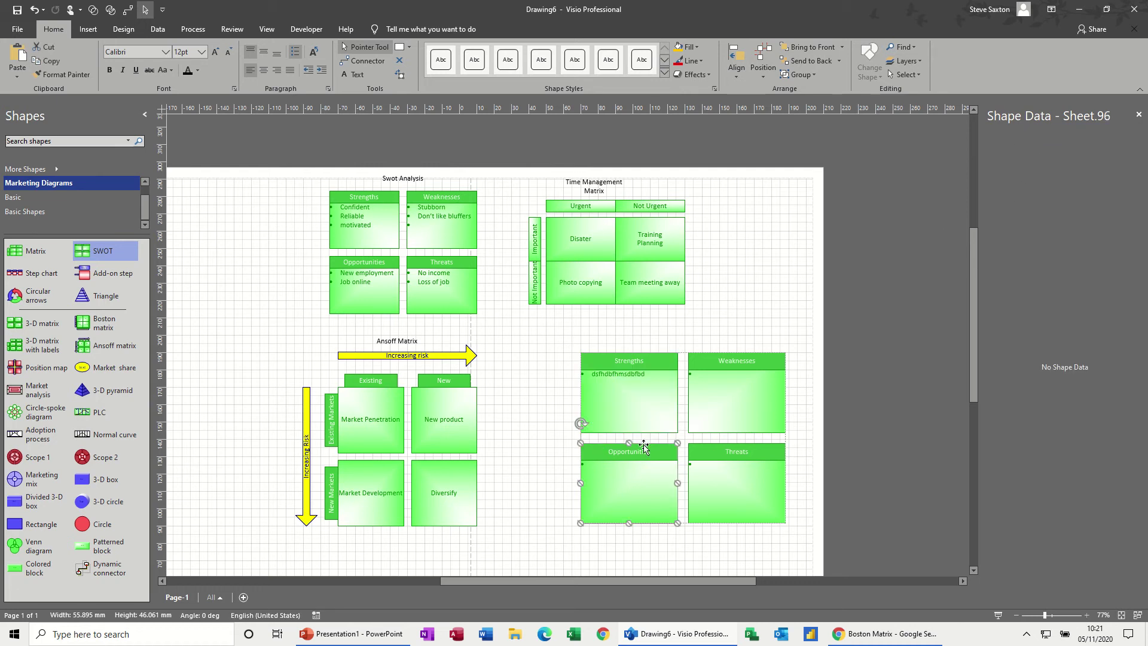
Step: Paste Confident, Reliable and Motivated into the Strengths box as bullets, then add a new bullet line
{"action": "left_click", "coordinate": [635, 391]}
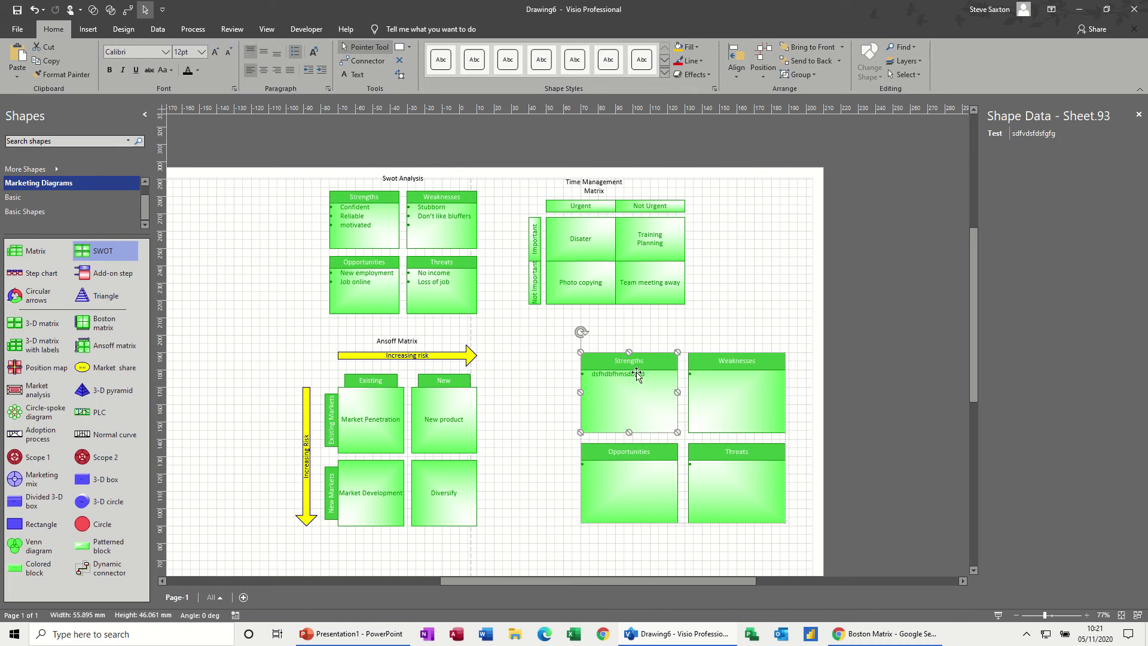
{"action": "left_click", "coordinate": [647, 381]}
{"action": "double_click", "coordinate": [652, 383]}
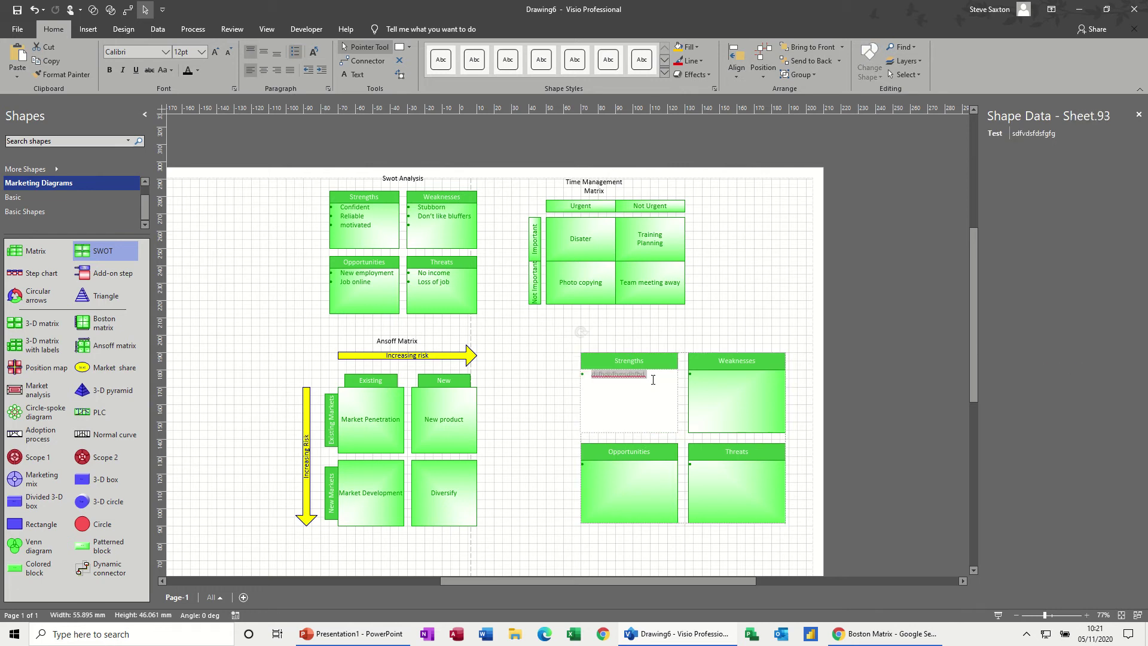
{"action": "type", "text": "Confident Reliable Motivated"}
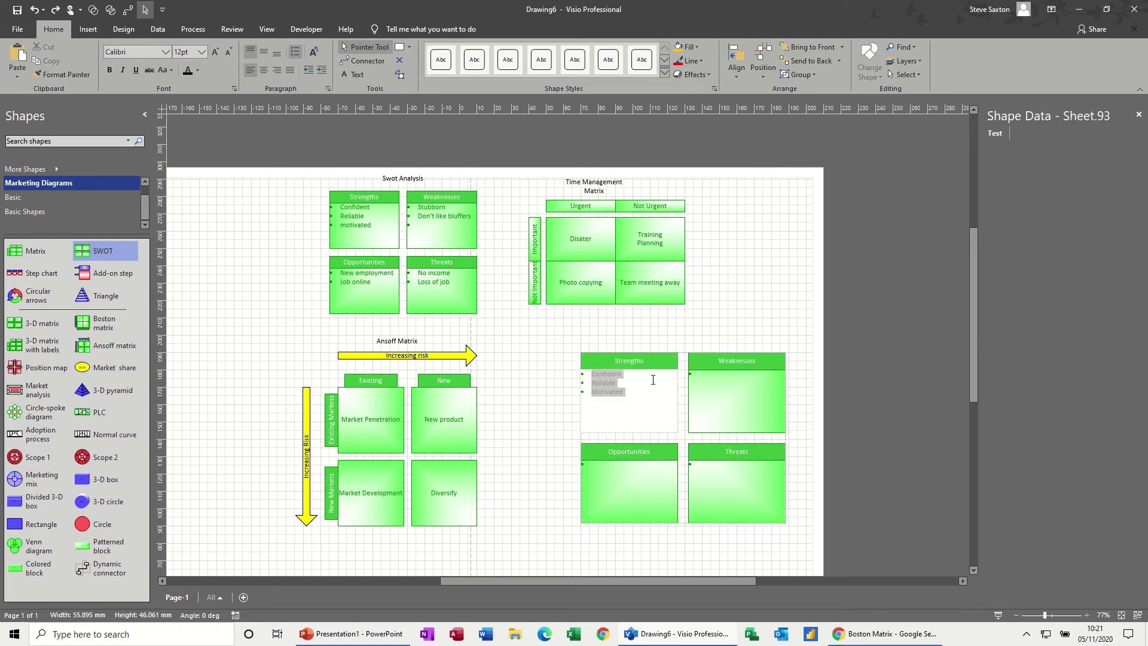
{"action": "left_click", "coordinate": [713, 407]}
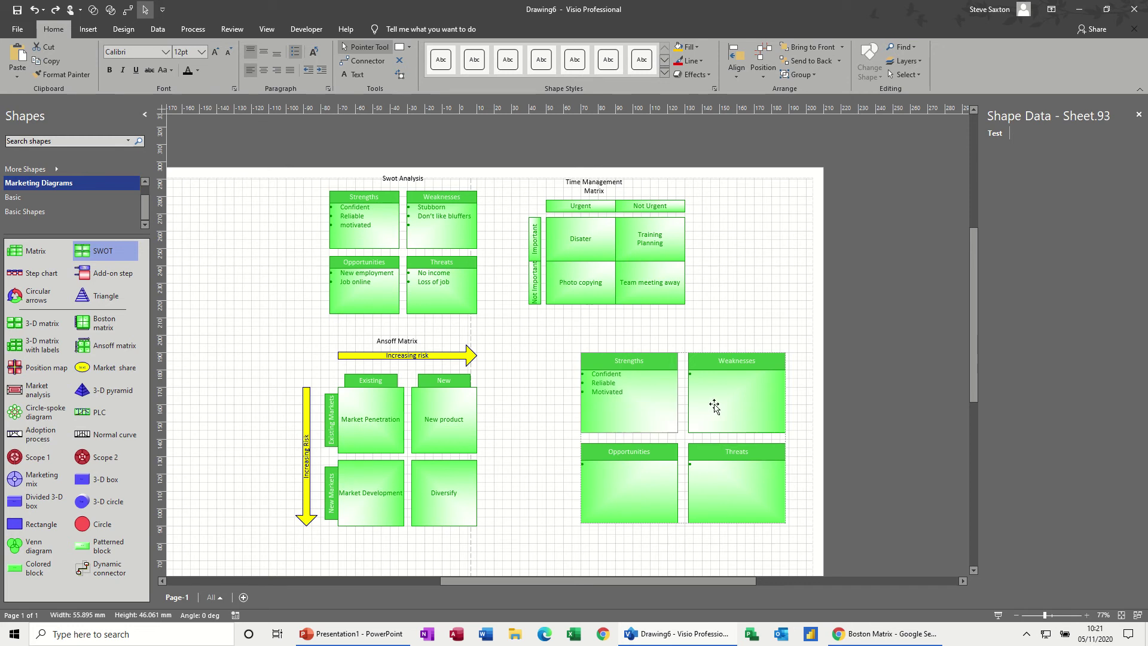
{"action": "double_click", "coordinate": [630, 394]}
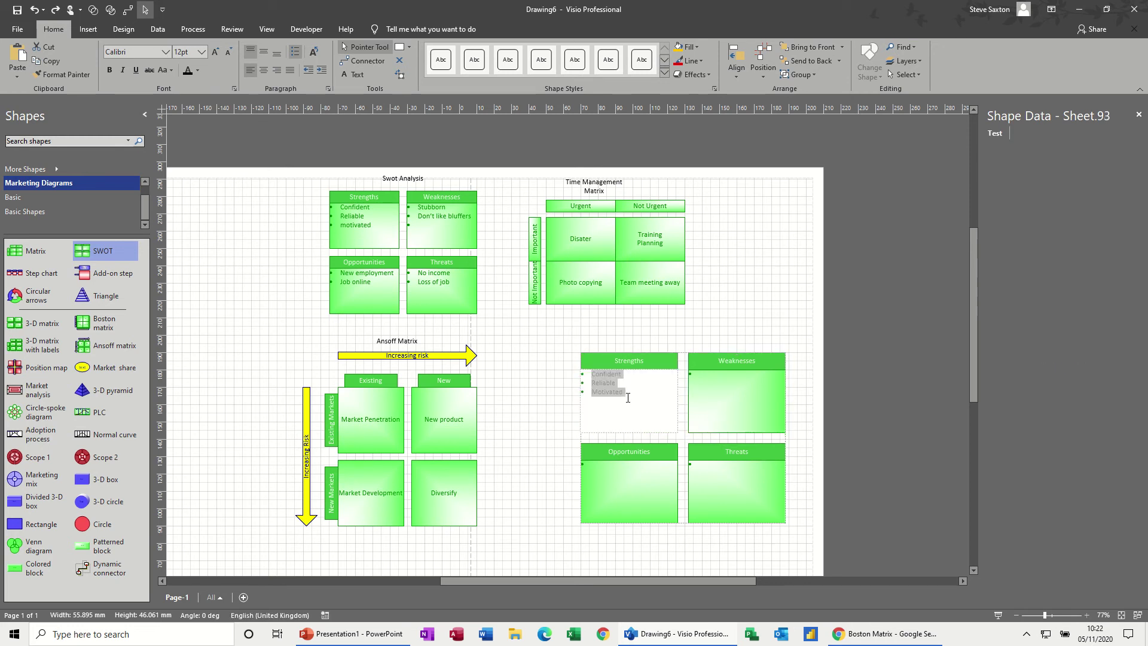
{"action": "left_click", "coordinate": [628, 394]}
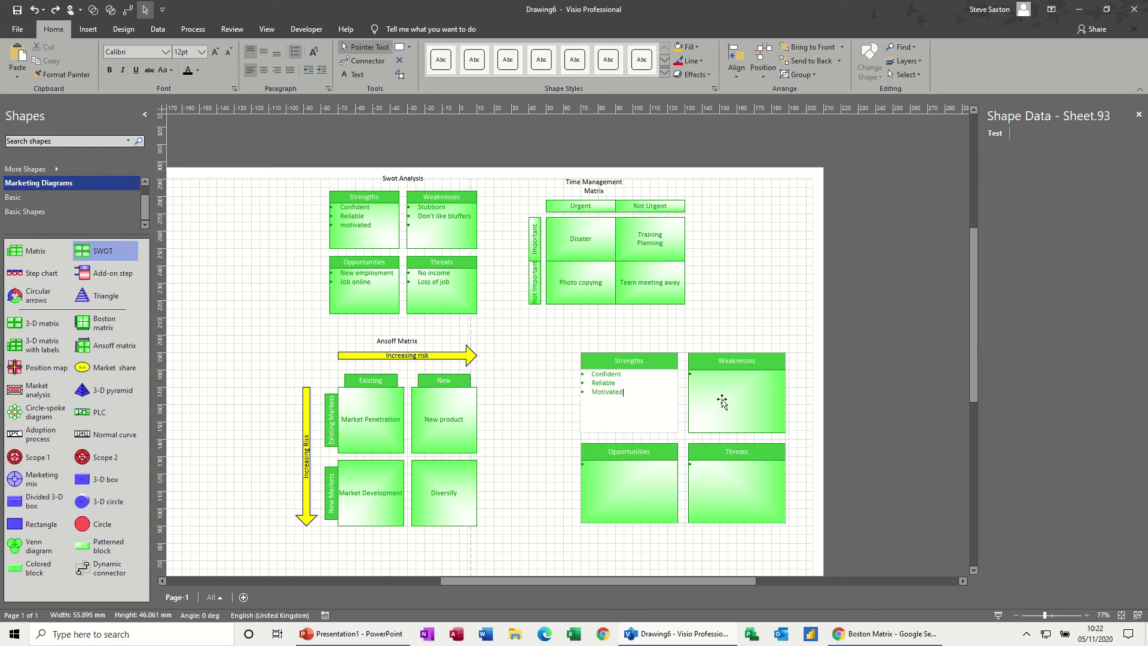
{"action": "key", "text": "Return"}
Step: Move the second SWOT lower-left and shift the Time Management matrix and its title right
{"action": "left_click", "coordinate": [534, 421]}
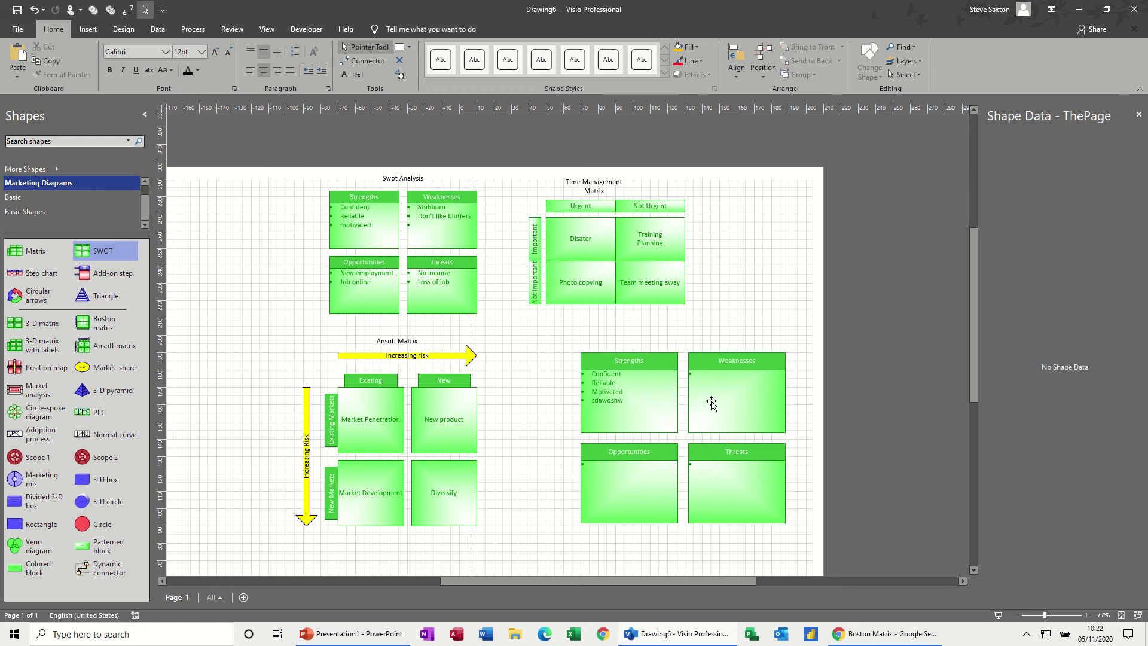
{"action": "left_click_drag", "start_coordinate": [711, 403], "coordinate": [662, 438]}
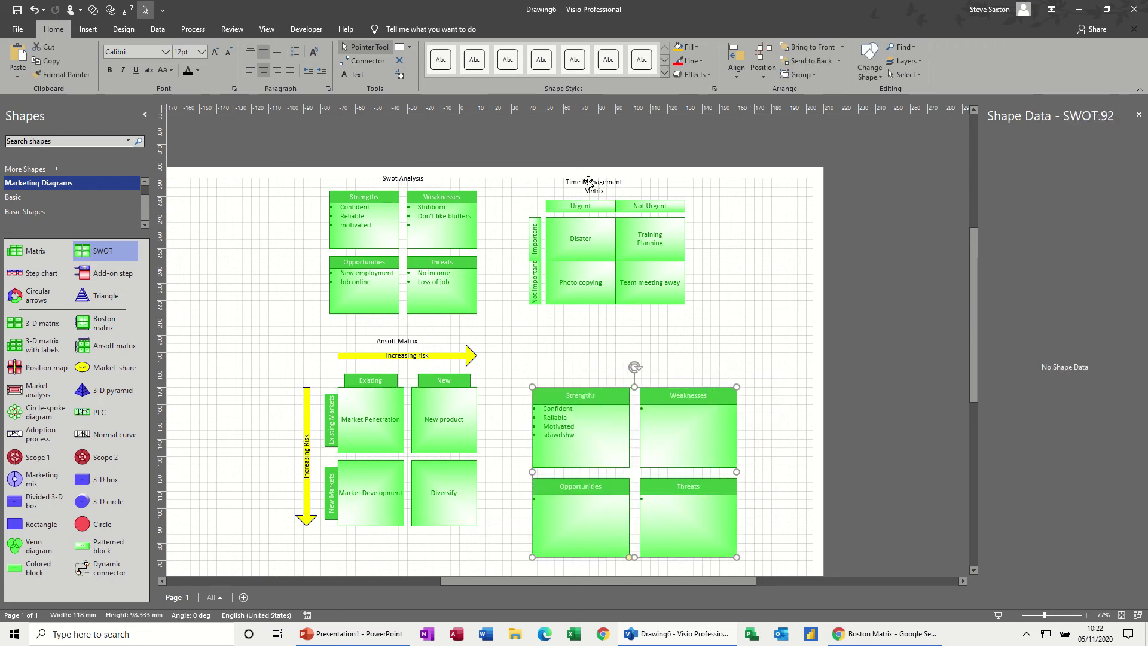
{"action": "left_click_drag", "start_coordinate": [592, 183], "coordinate": [618, 182]}
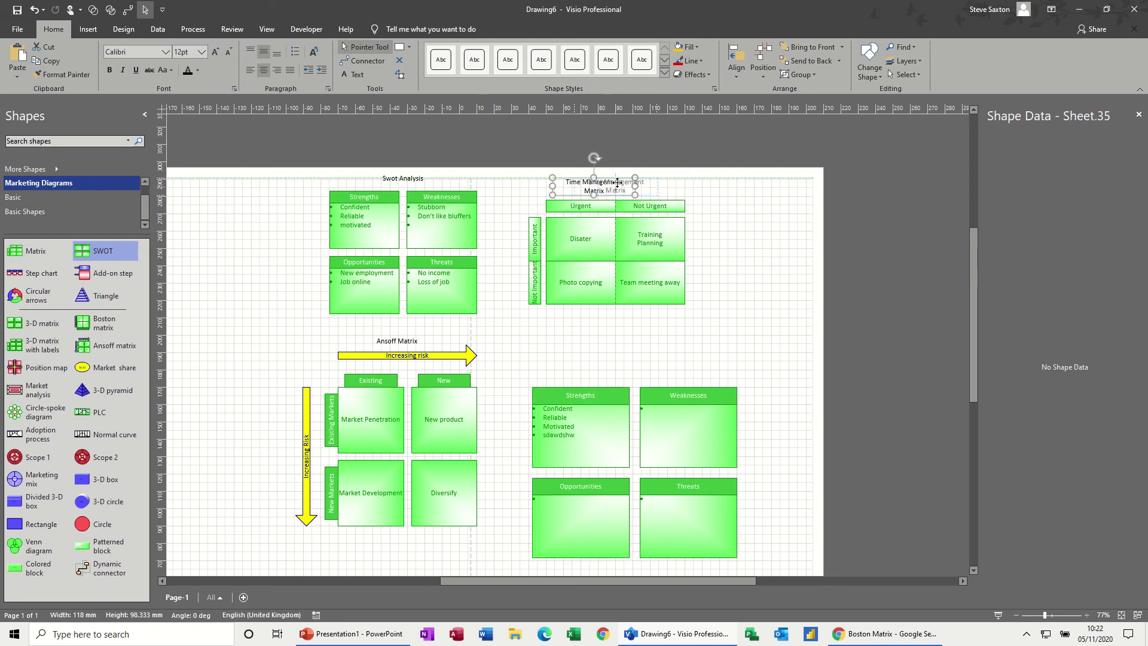
{"action": "left_click_drag", "start_coordinate": [618, 182], "coordinate": [632, 182]}
{"action": "left_click_drag", "start_coordinate": [607, 225], "coordinate": [627, 234]}
{"action": "left_click_drag", "start_coordinate": [689, 399], "coordinate": [688, 426]}
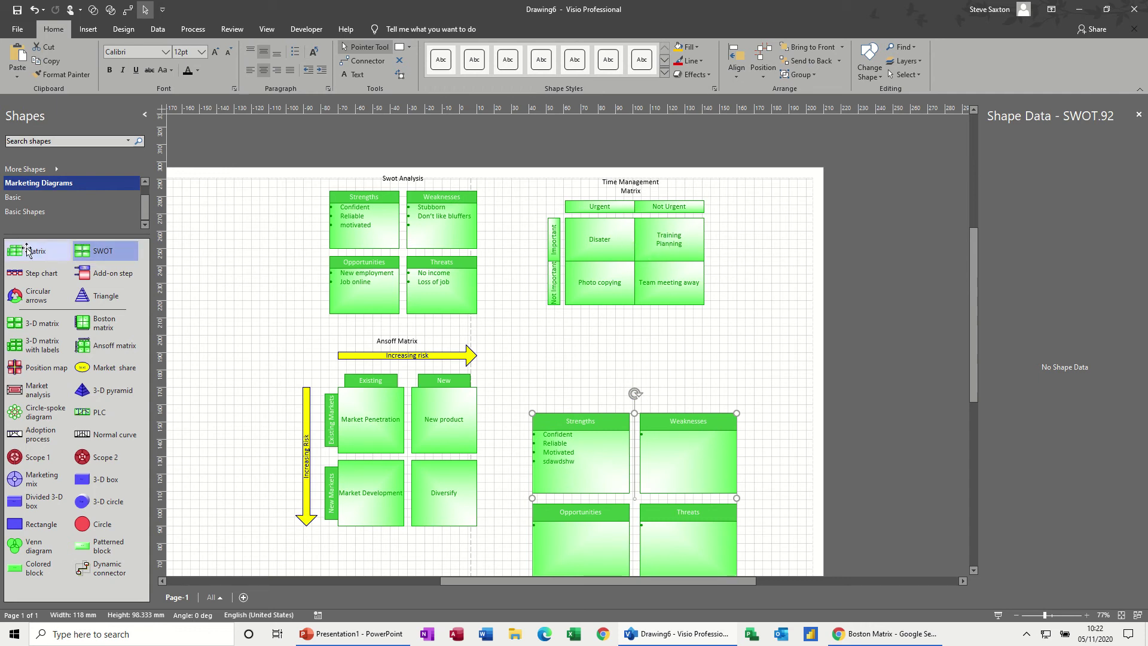
Step: Drop a Matrix shape right of the Time Management matrix and size it to 110 × 68.75 mm
{"action": "left_click_drag", "start_coordinate": [27, 251], "coordinate": [820, 239]}
{"action": "left_click_drag", "start_coordinate": [868, 283], "coordinate": [969, 346]}
{"action": "left_click_drag", "start_coordinate": [914, 309], "coordinate": [875, 334]}
{"action": "left_click_drag", "start_coordinate": [934, 370], "coordinate": [955, 384]}
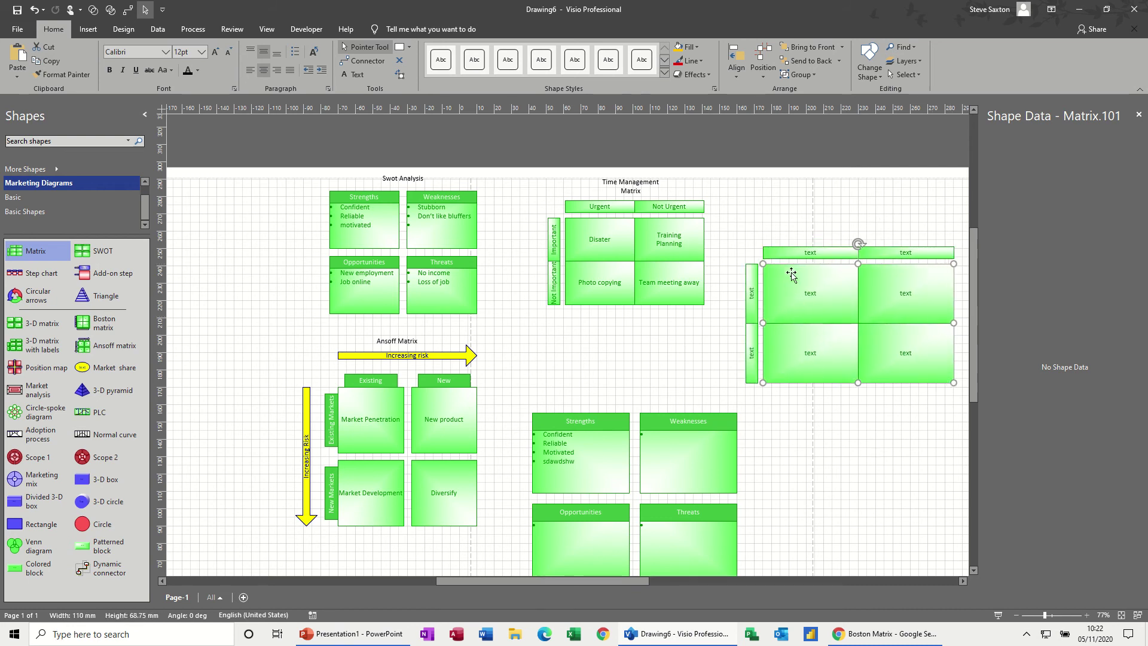
Step: Label the new matrix's left column header Urgent
{"action": "left_click", "coordinate": [805, 252]}
{"action": "left_click", "coordinate": [802, 266]}
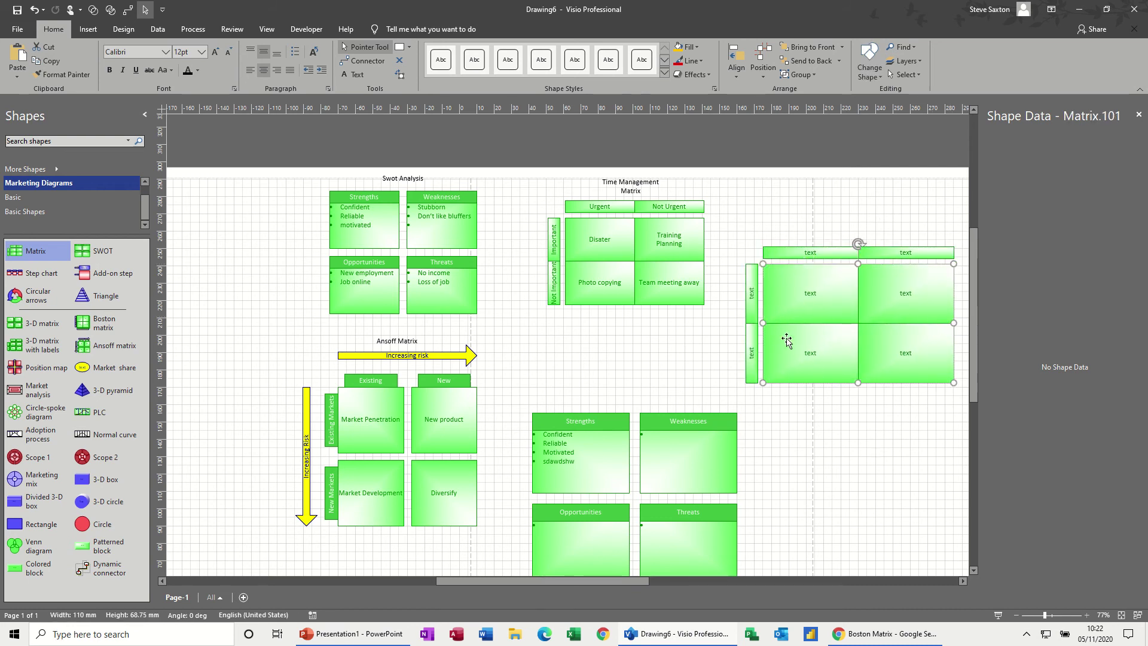
{"action": "left_click", "coordinate": [800, 253]}
{"action": "left_click", "coordinate": [802, 254]}
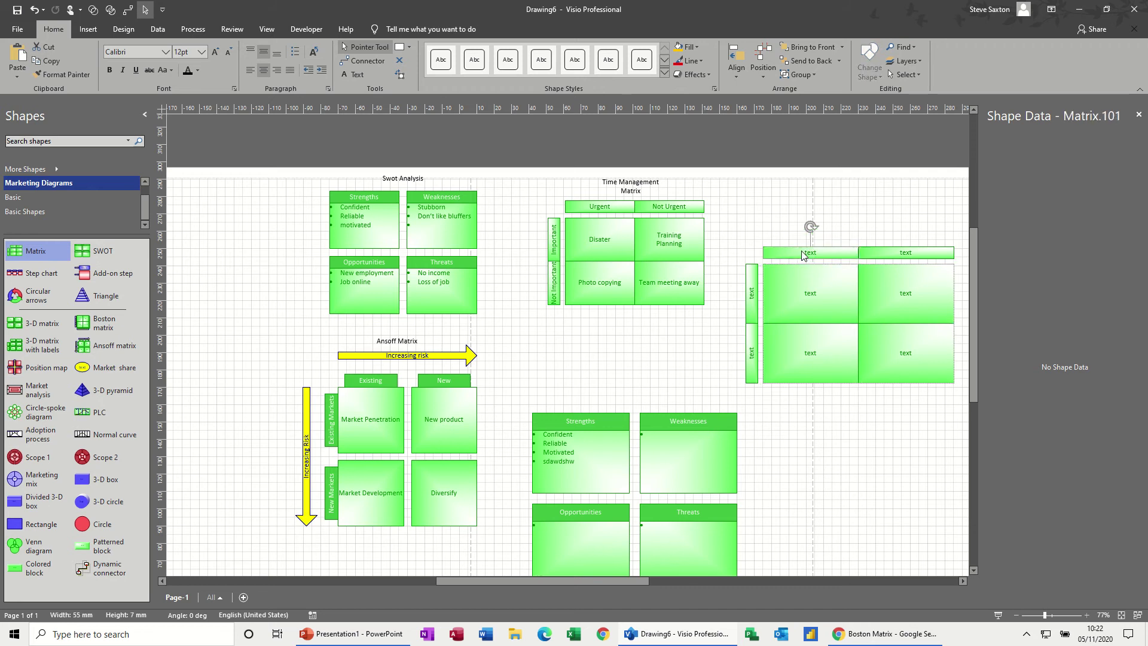
{"action": "left_click", "coordinate": [801, 253]}
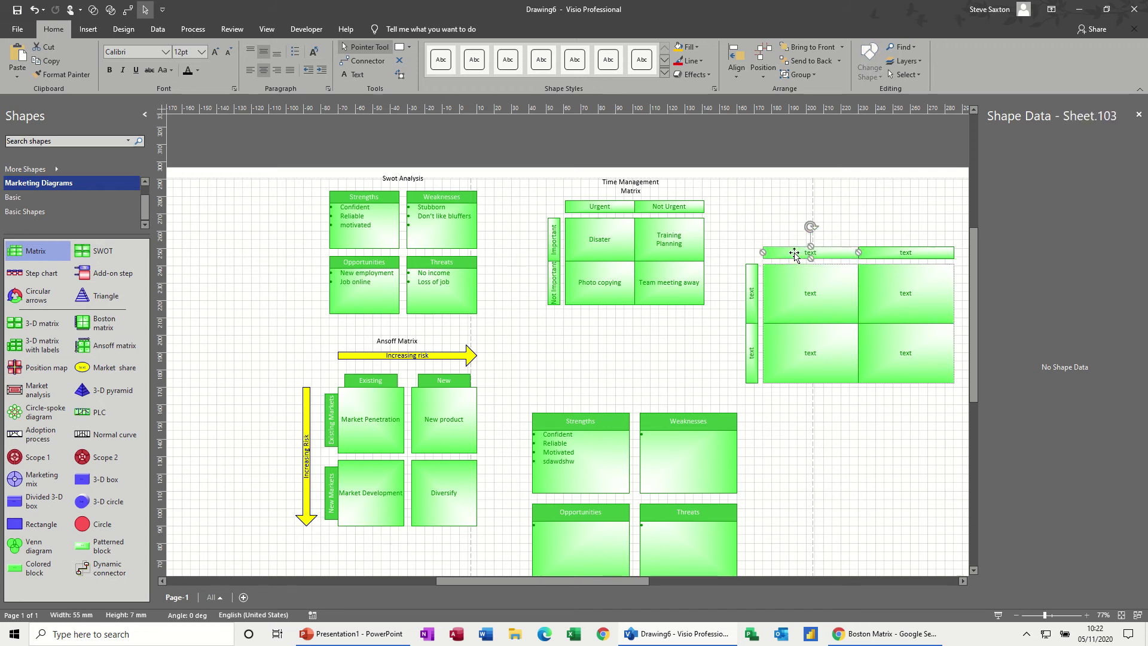
{"action": "type", "text": "Urgent"}
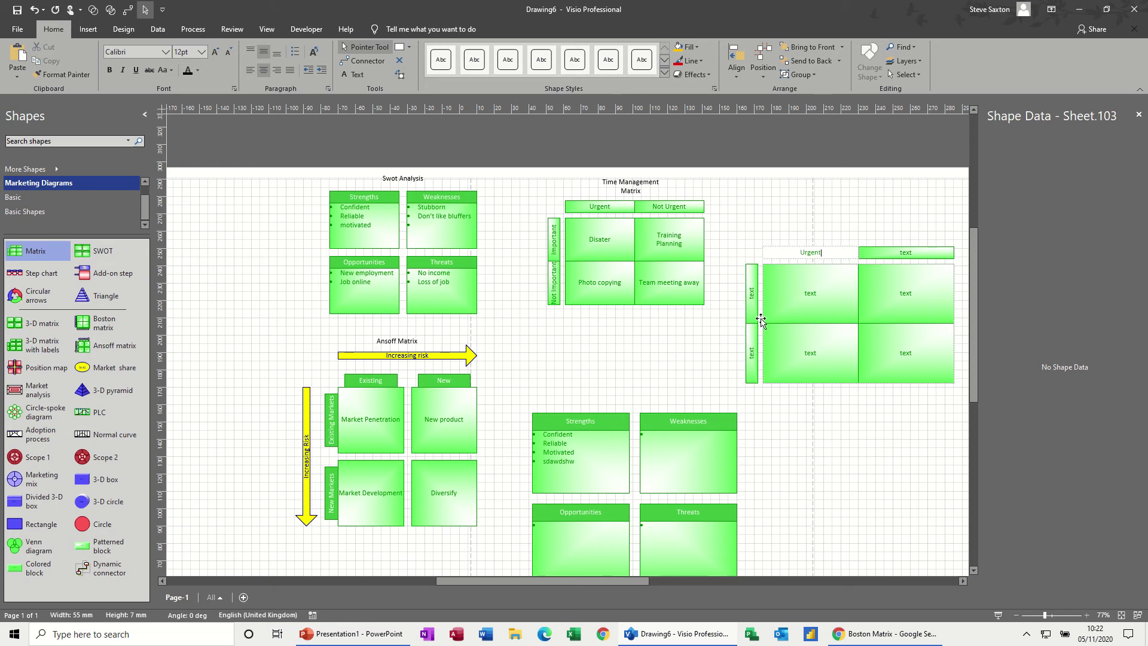
{"action": "left_click", "coordinate": [752, 302]}
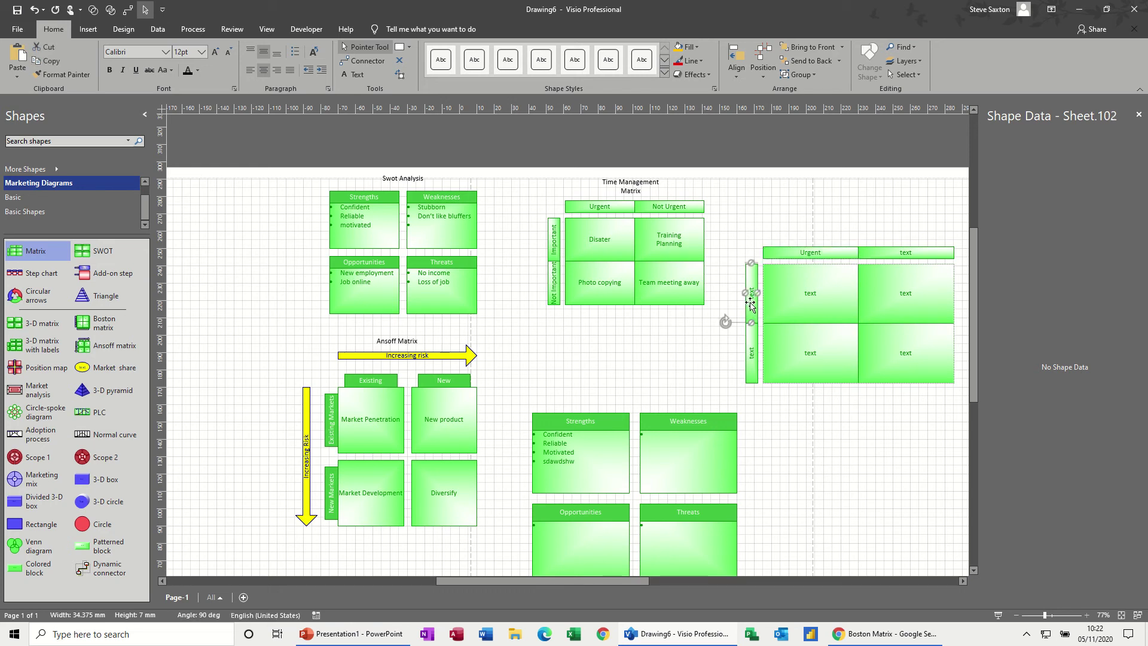
Step: Label the rows Important and Not Important and the right column Not Urgent
{"action": "type", "text": "Importan"}
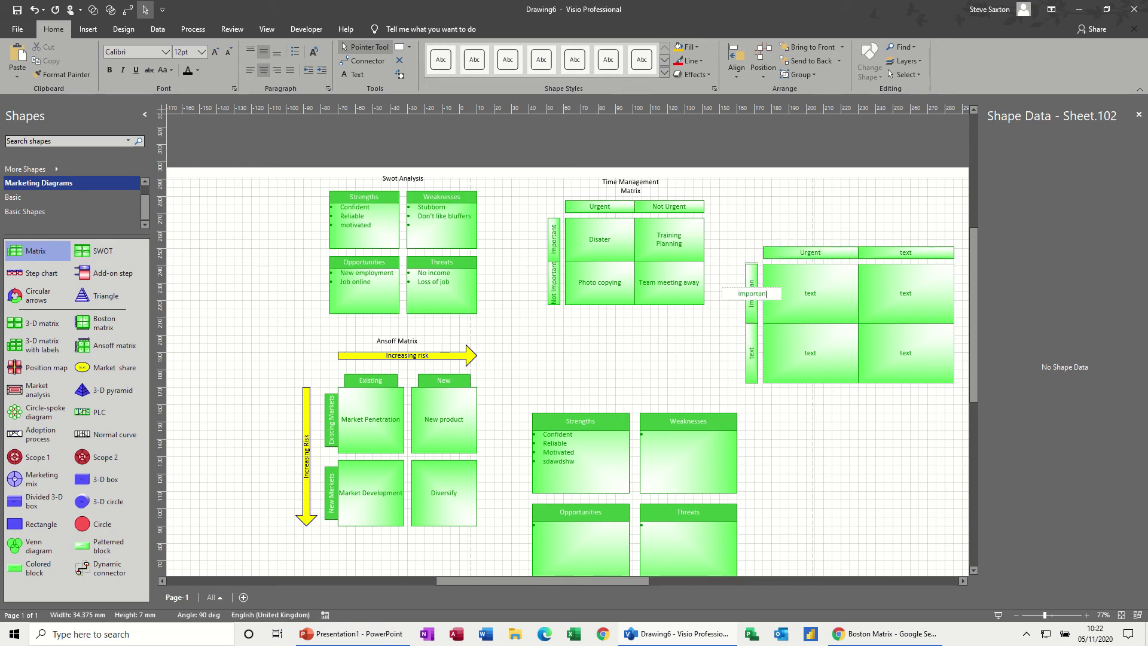
{"action": "type", "text": "t"}
{"action": "left_click", "coordinate": [753, 353]}
{"action": "type", "text": "Mo"}
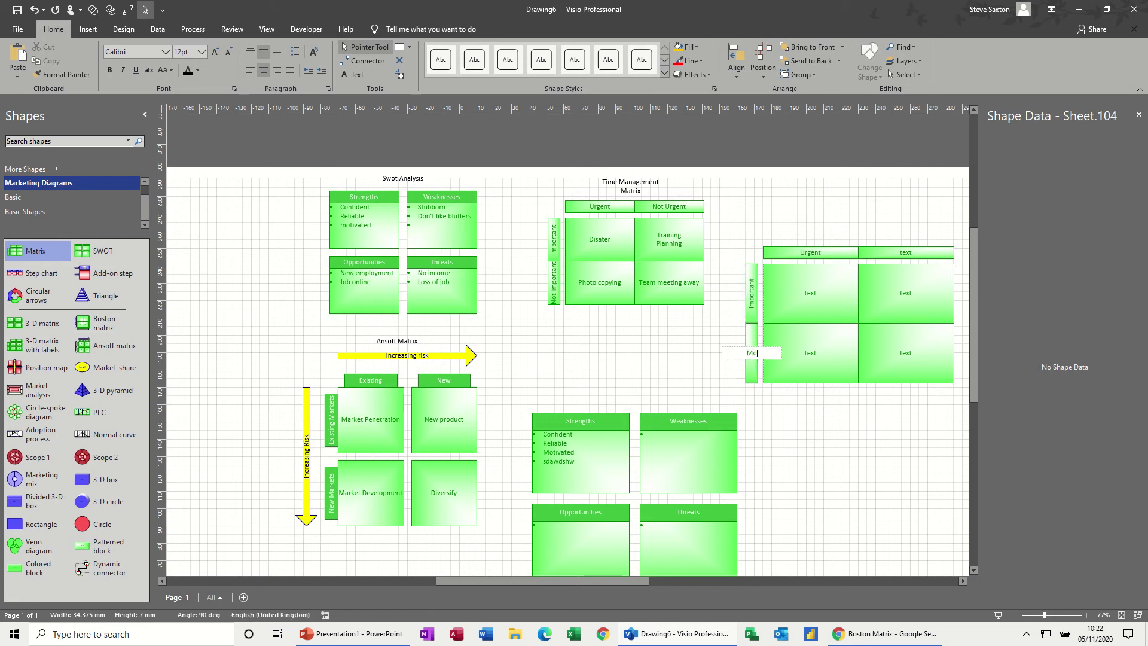
{"action": "type", "text": "t Important"}
{"action": "left_click", "coordinate": [903, 253]}
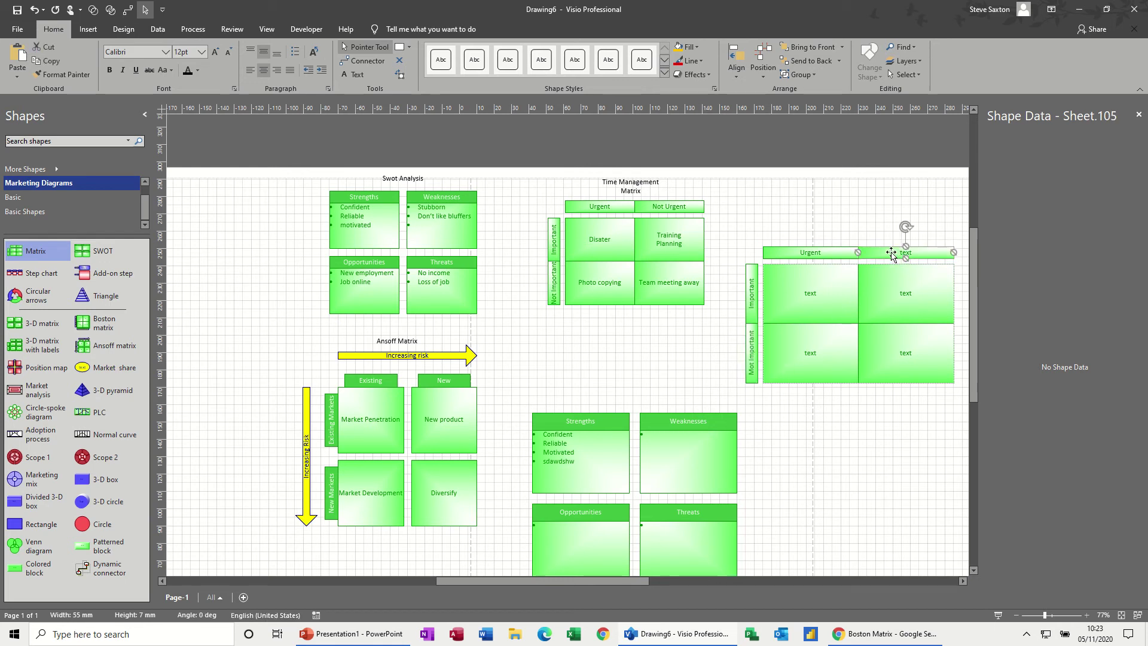
{"action": "type", "text": "Not Urgen"}
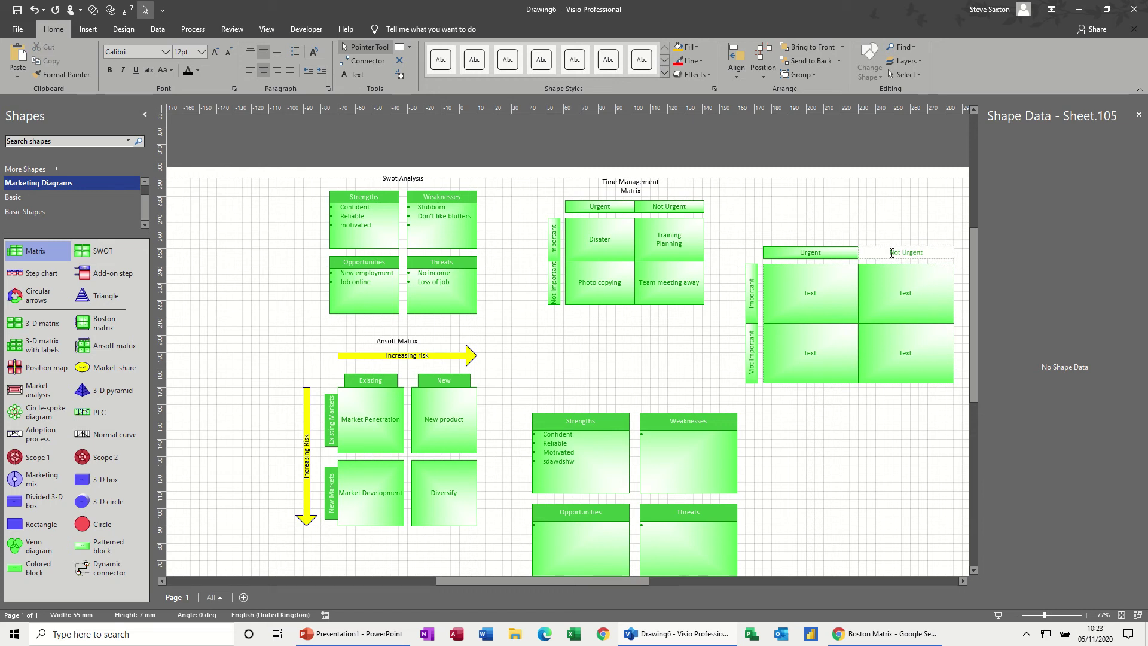
{"action": "left_click", "coordinate": [836, 294]}
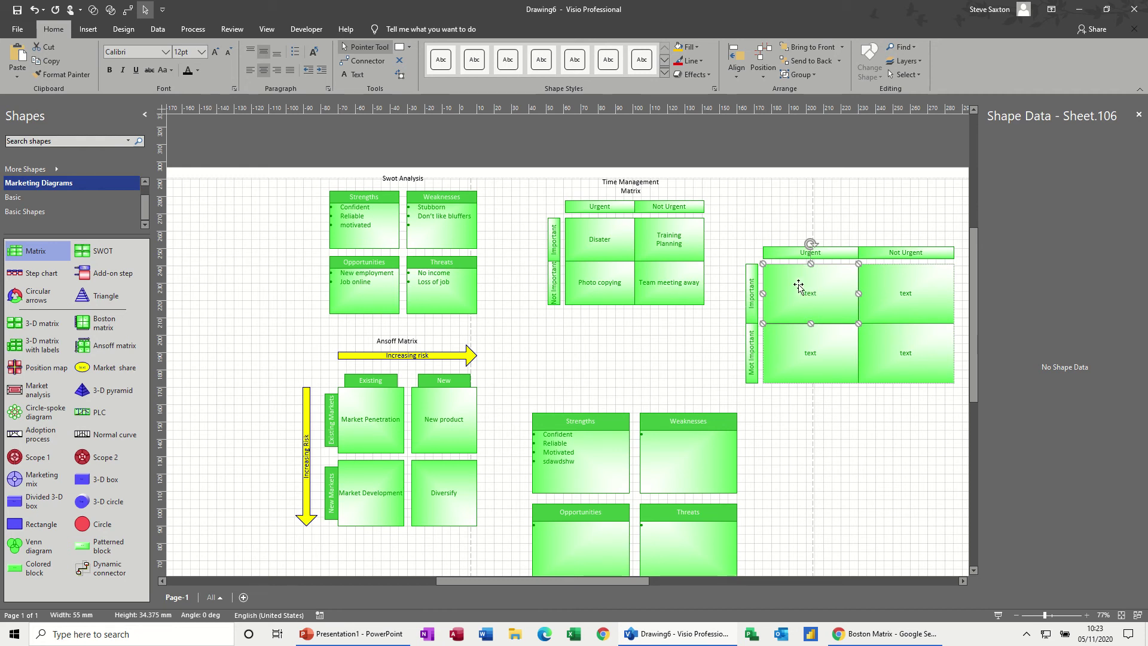
Step: Enter Crisis and Disaster on separate lines in the top-left cell, aligned top left, with Disaster's spelling corrected
{"action": "type", "text": "cri"}
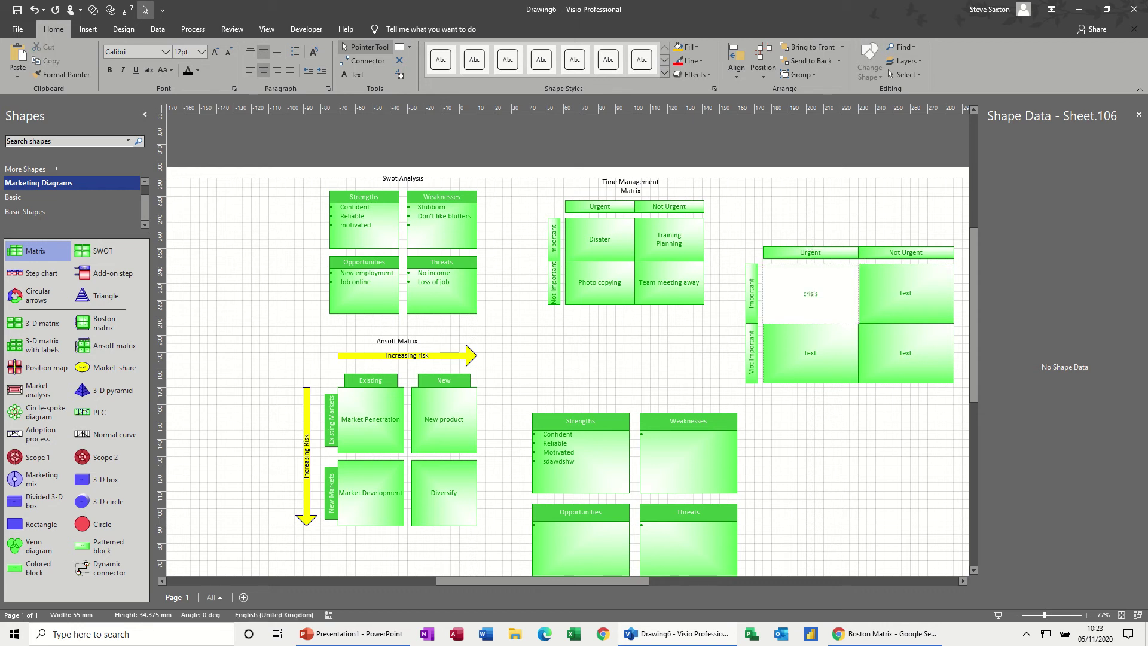
{"action": "type", "text": "sis"}
{"action": "key", "text": "Return"}
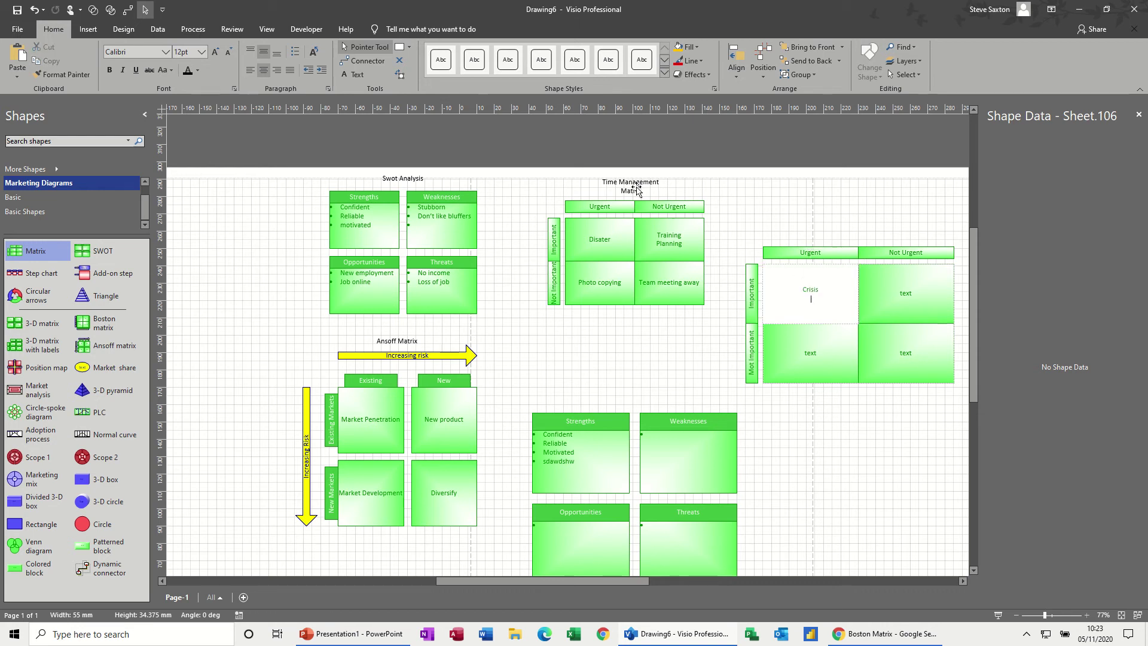
{"action": "left_click", "coordinate": [250, 54]}
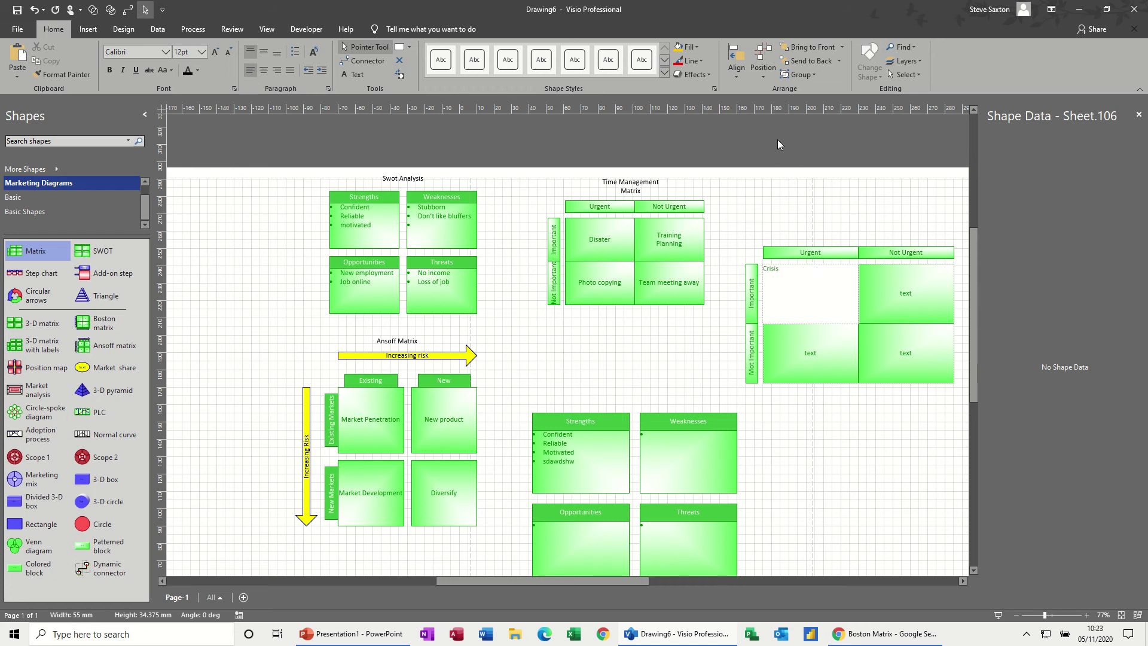
{"action": "type", "text": "disater"}
{"action": "key", "text": "Return"}
{"action": "right_click", "coordinate": [775, 280]}
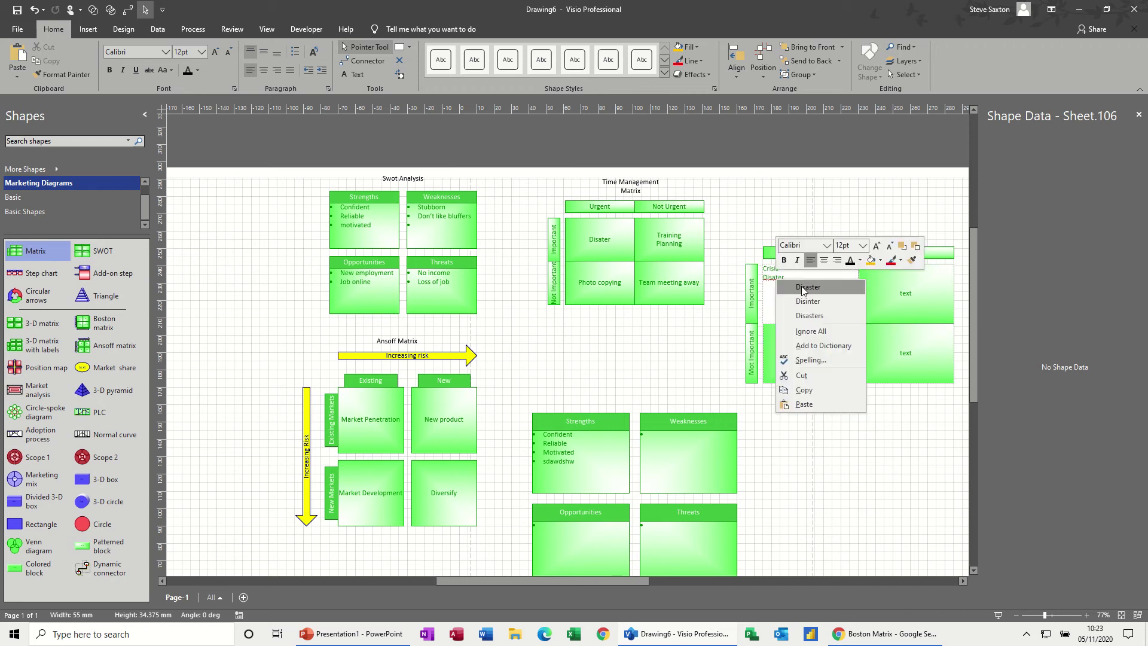
{"action": "left_click", "coordinate": [801, 286]}
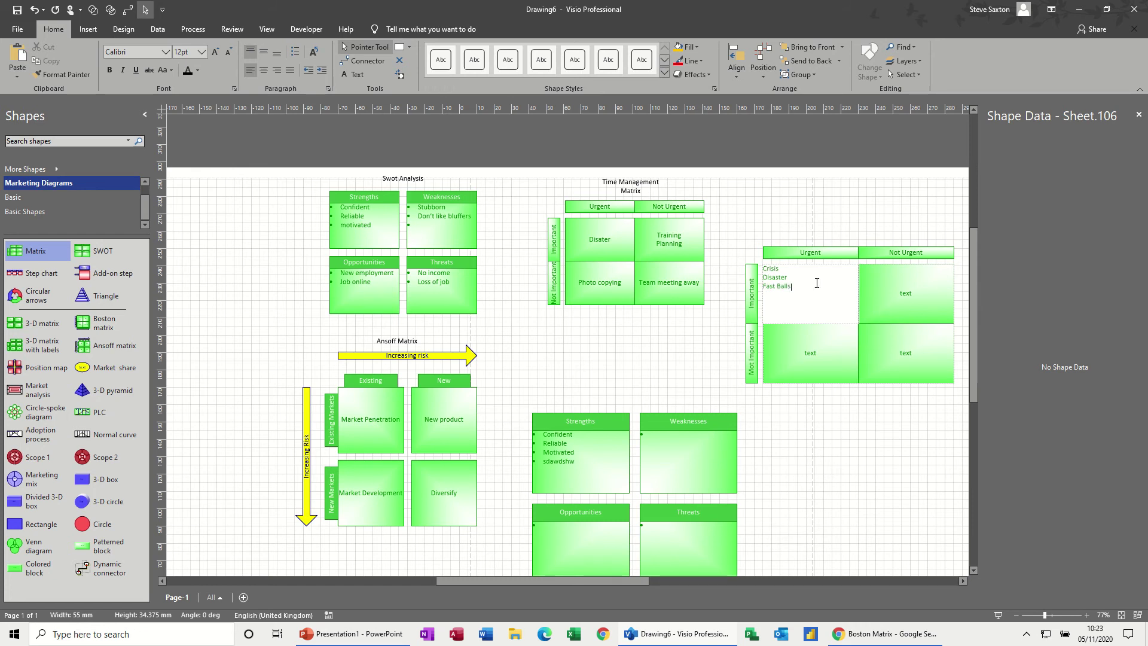
{"action": "left_click", "coordinate": [888, 279]}
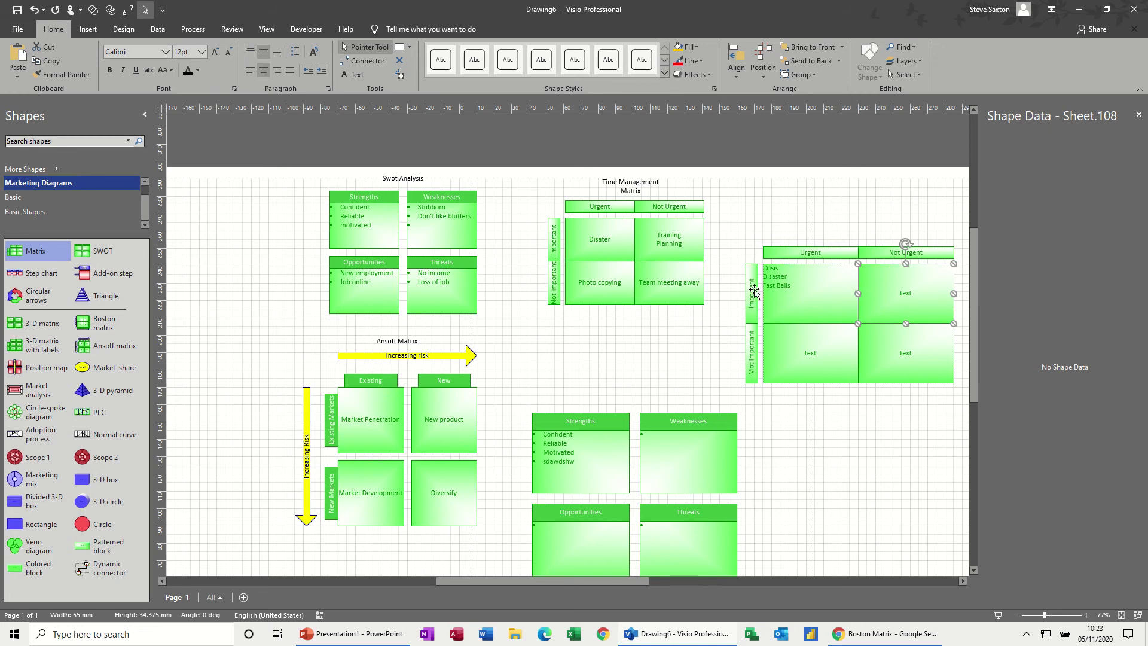
Step: Type Planning and Training on two lines in the matrix's top-right cell
{"action": "left_click", "coordinate": [888, 289]}
{"action": "left_click", "coordinate": [890, 290]}
{"action": "type", "text": "Plan"}
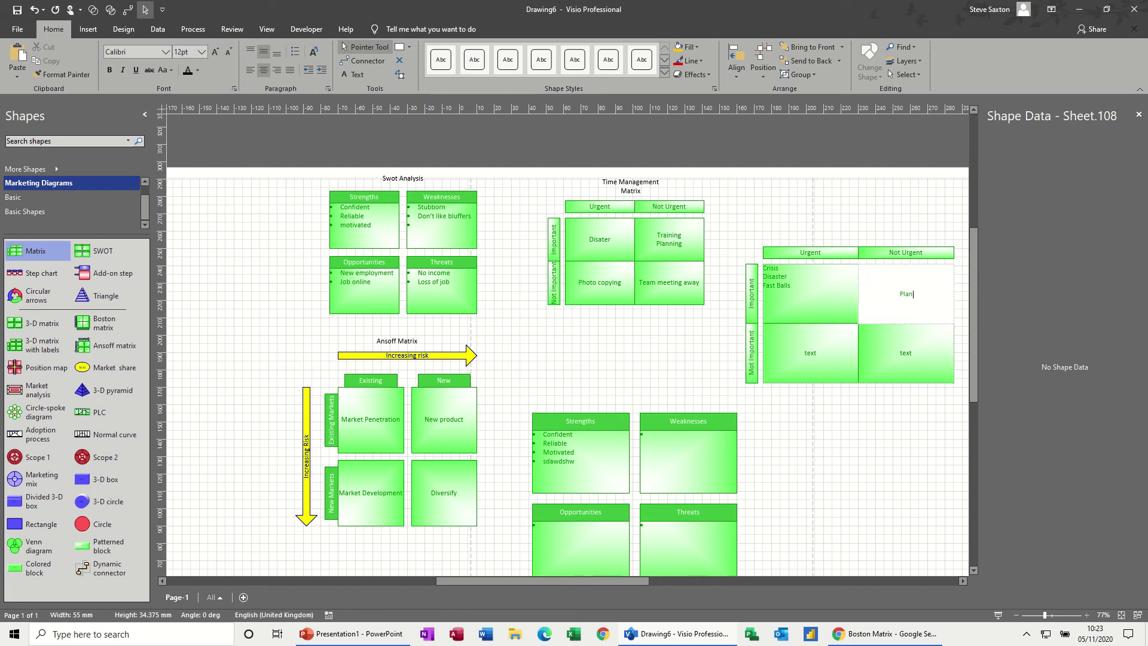
{"action": "type", "text": "ning"}
{"action": "key", "text": "Return"}
{"action": "type", "text": "T"}
{"action": "left_click", "coordinate": [862, 341]}
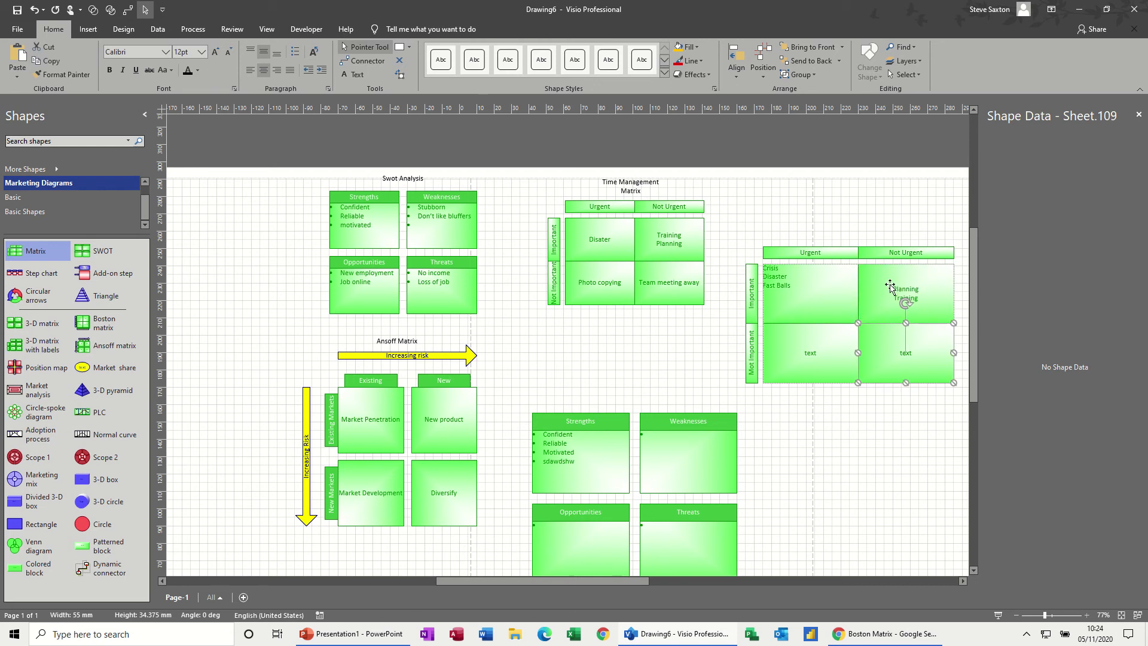
Step: Align the Planning/Training cell's text to the top left
{"action": "left_click", "coordinate": [902, 284]}
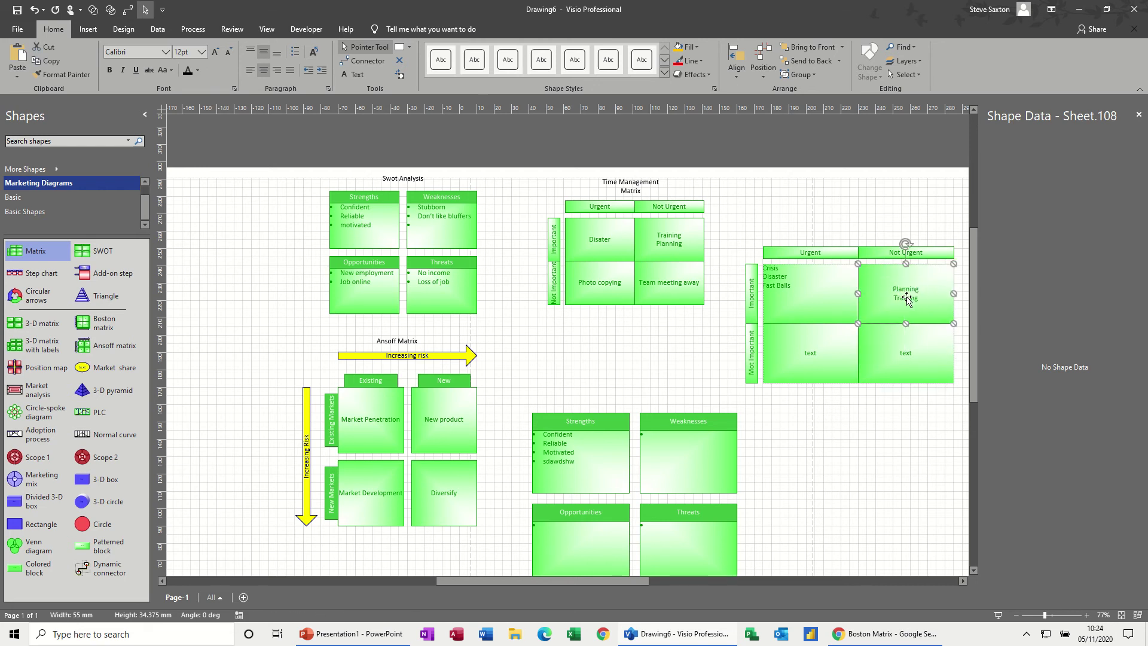
{"action": "left_click", "coordinate": [781, 284]}
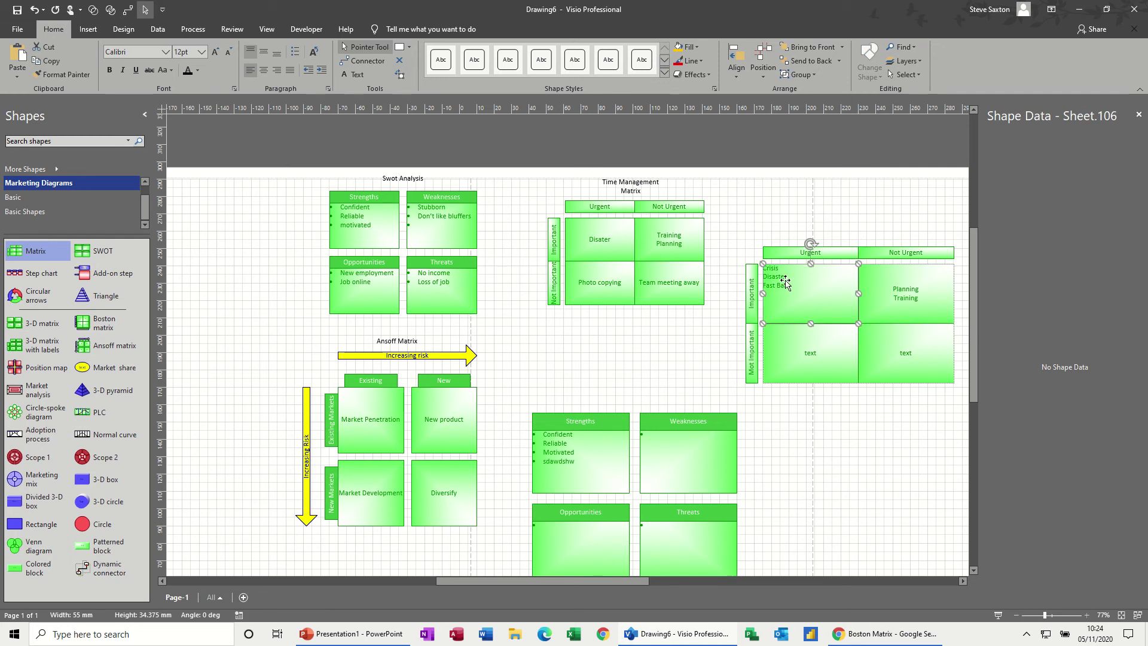
{"action": "left_click", "coordinate": [922, 289]}
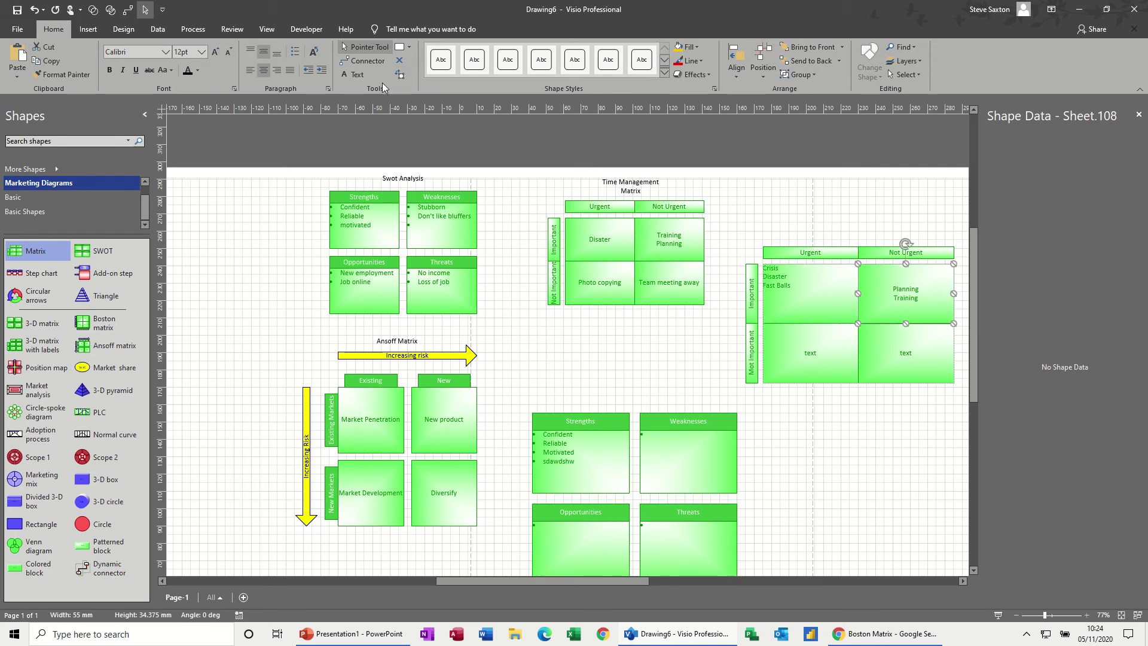
{"action": "left_click", "coordinate": [250, 54]}
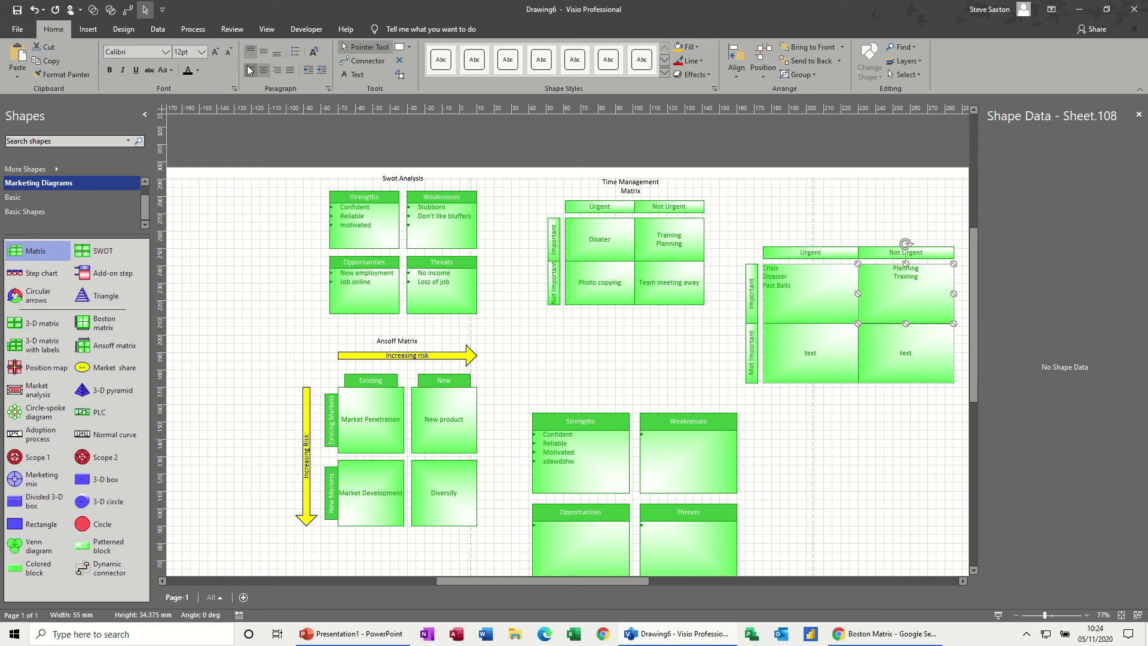
{"action": "left_click", "coordinate": [250, 70]}
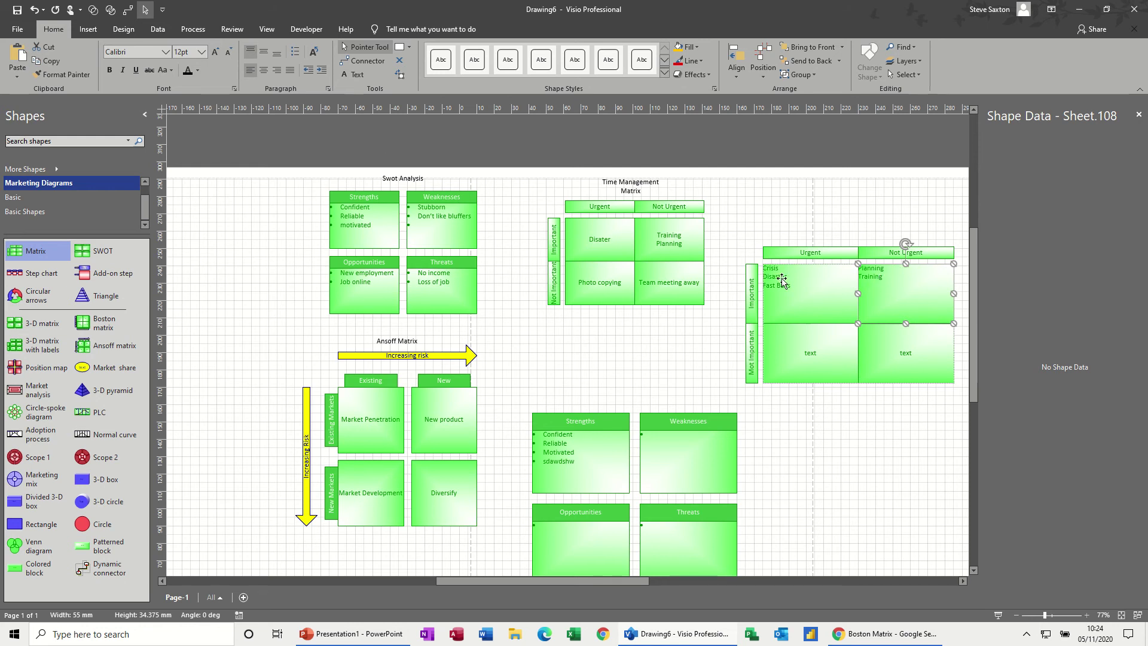
Step: Retype the lower row's vertical heading label as Not Important
{"action": "left_click", "coordinate": [796, 358]}
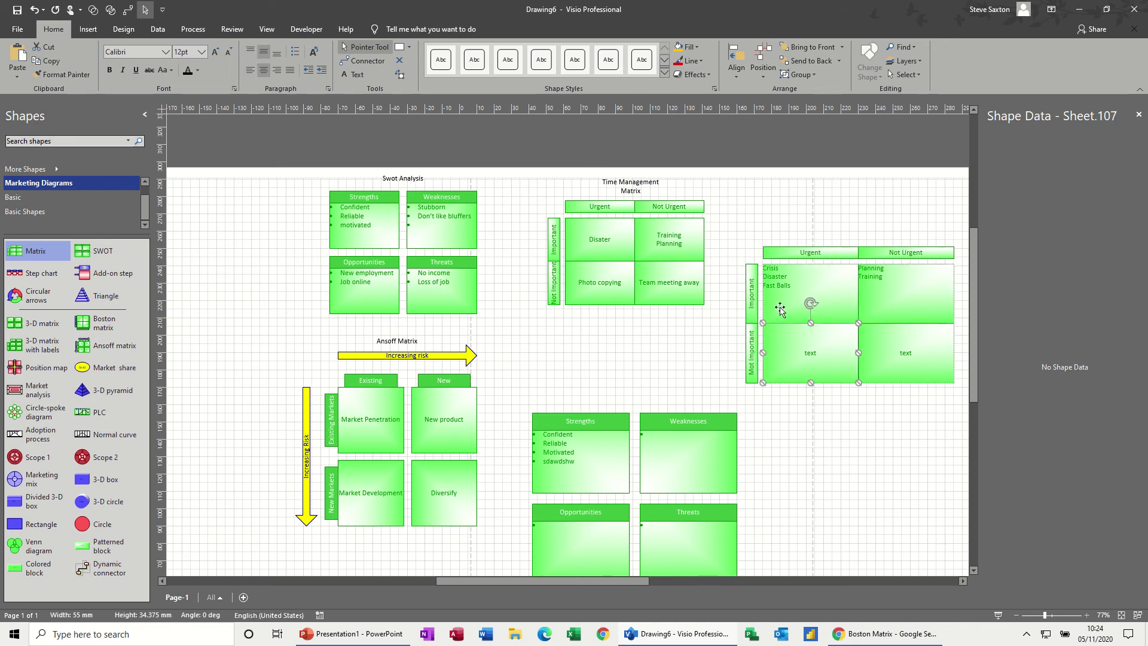
{"action": "left_click", "coordinate": [752, 377]}
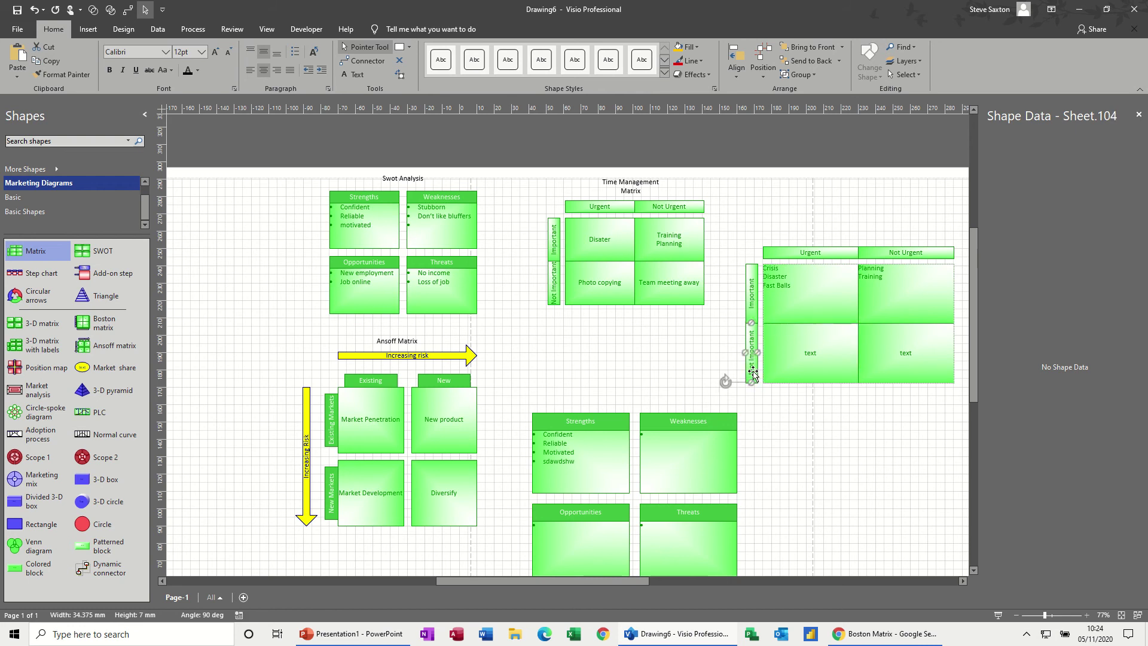
{"action": "left_click", "coordinate": [753, 372]}
{"action": "left_click", "coordinate": [752, 372]}
{"action": "left_click", "coordinate": [752, 366]}
{"action": "left_click", "coordinate": [752, 367]}
{"action": "type", "text": "No"}
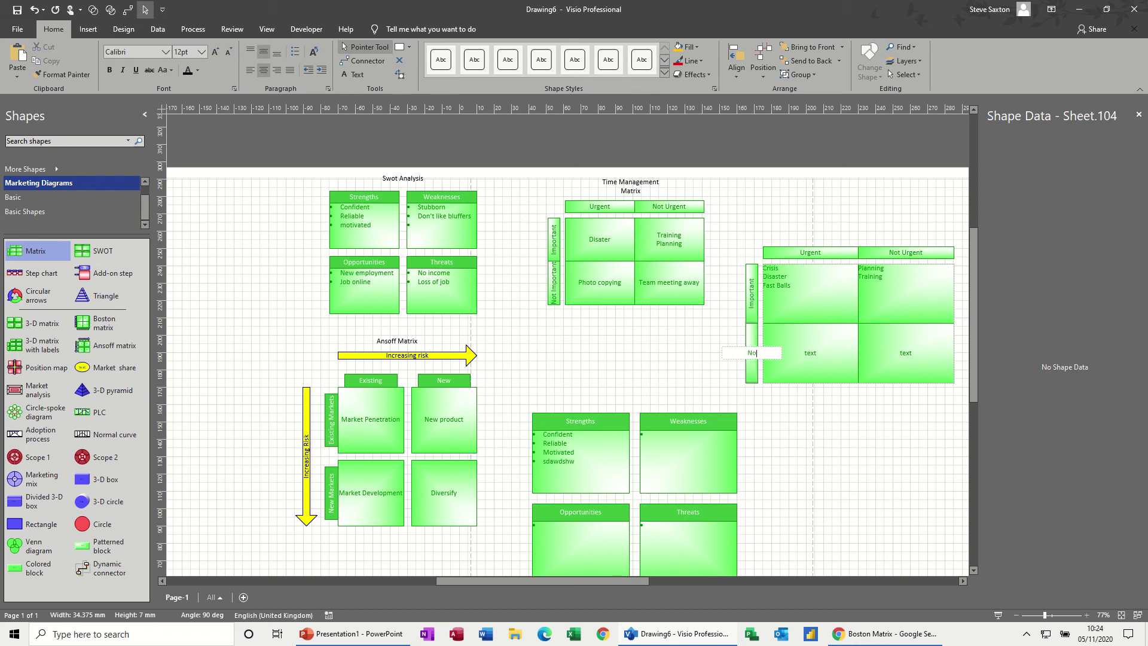
{"action": "type", "text": "t Important"}
{"action": "key", "text": "Return"}
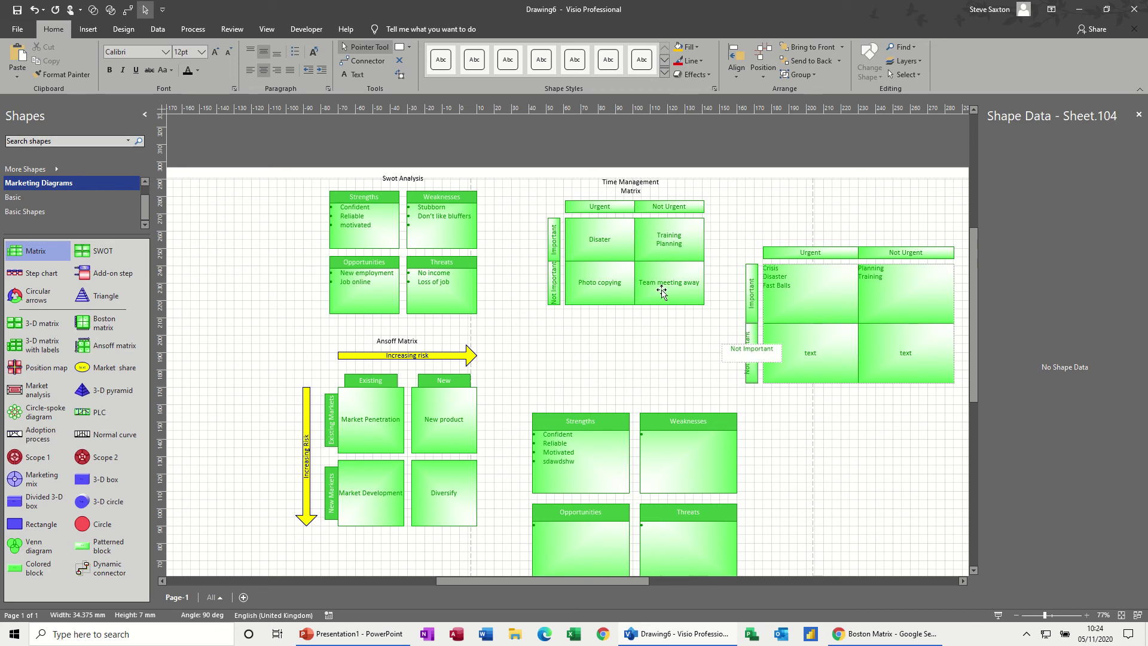
{"action": "key", "text": "BackSpace"}
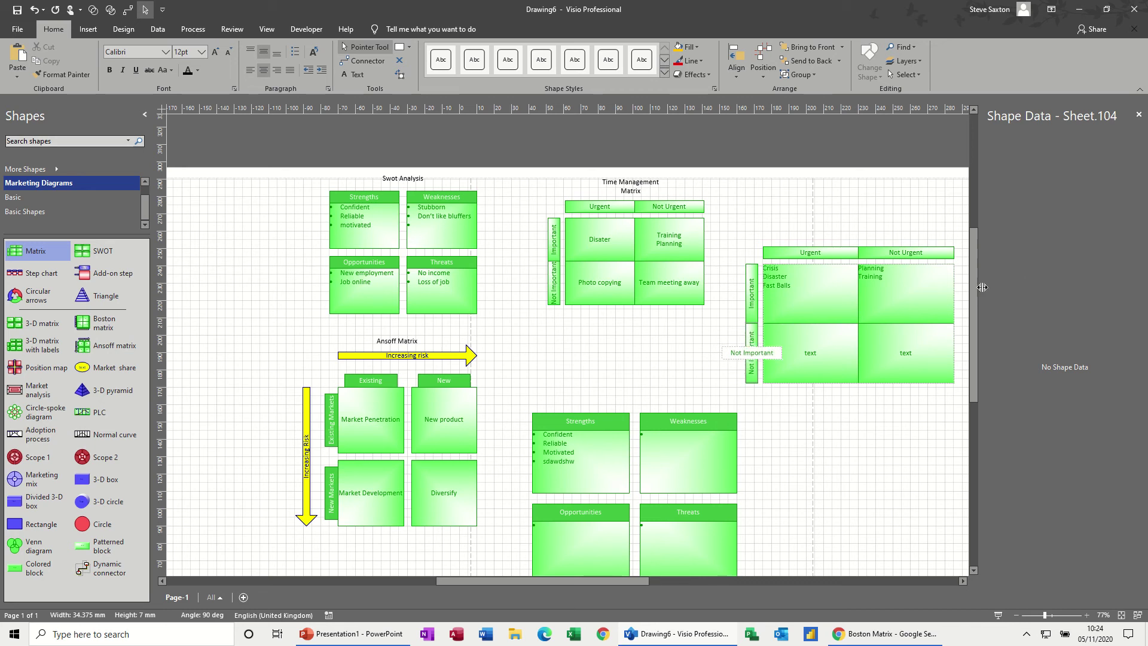
{"action": "left_click", "coordinate": [810, 339]}
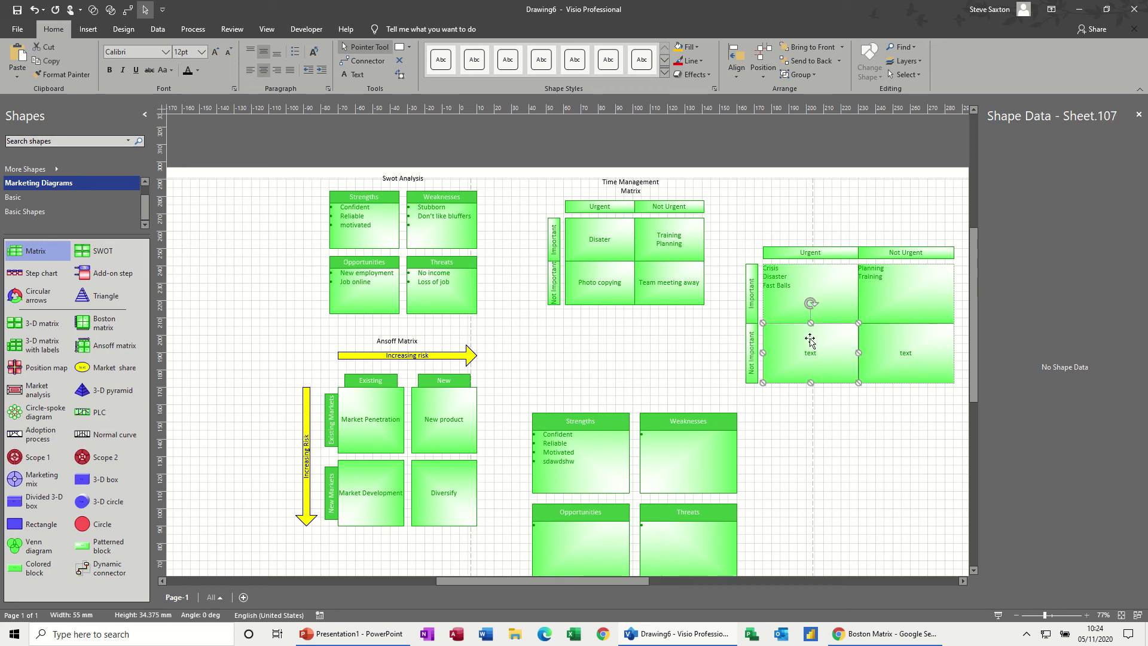
Step: List Meeting, Phones, Emails and Phot copying on separate lines in the lower-left cell
{"action": "type", "text": "Meetin"}
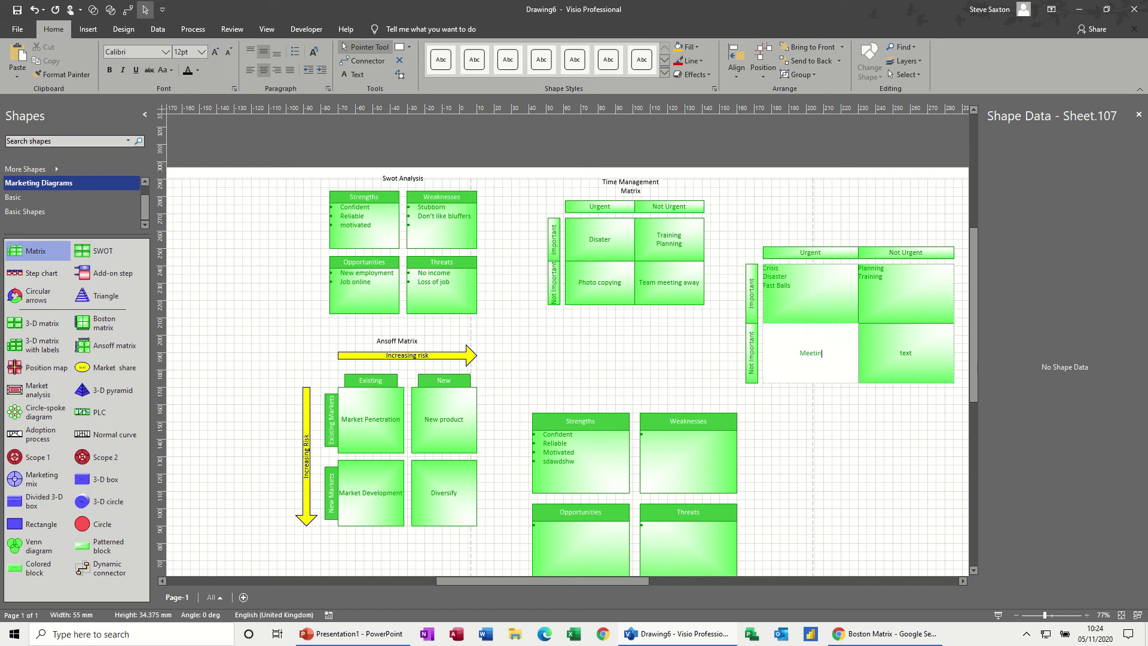
{"action": "type", "text": "g"}
{"action": "key", "text": "Return"}
{"action": "type", "text": "Phones"}
{"action": "key", "text": "Return"}
{"action": "type", "text": "emails"}
{"action": "key", "text": "Return"}
{"action": "type", "text": "PH"}
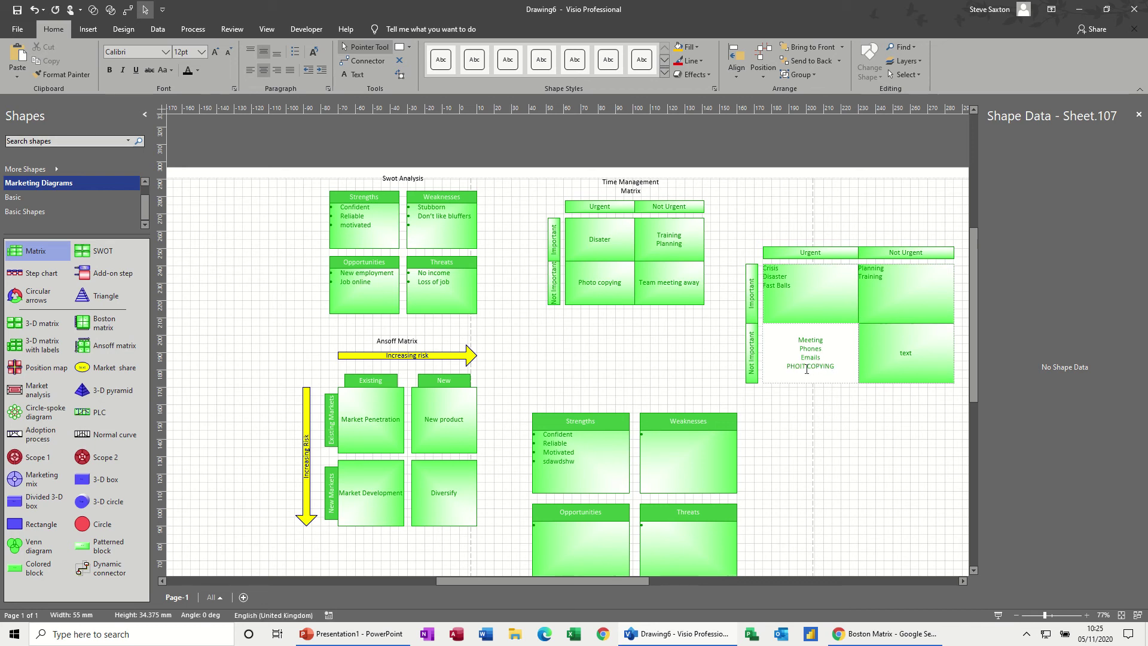
{"action": "left_click_drag", "start_coordinate": [834, 367], "coordinate": [788, 373]}
{"action": "type", "text": "Phot copying"}
Step: Fill the lower-right cell with Visits and Walker around with clip board on two lines
{"action": "left_click", "coordinate": [895, 362]}
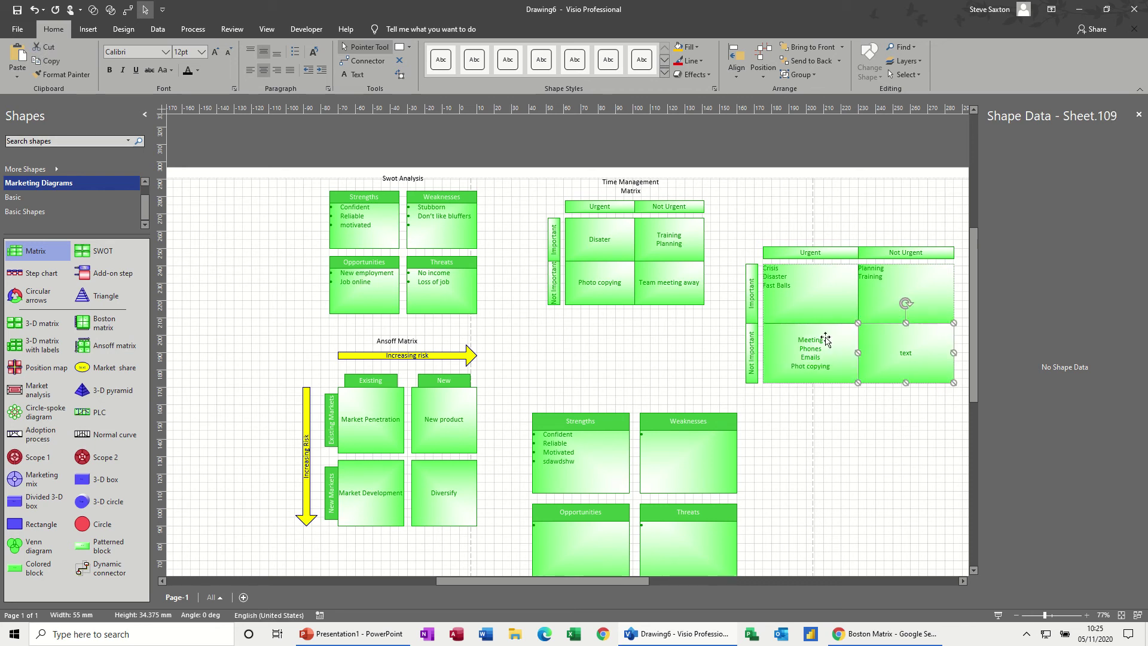
{"action": "double_click", "coordinate": [906, 353]}
{"action": "key", "text": "Escape"}
{"action": "type", "text": "Visits"}
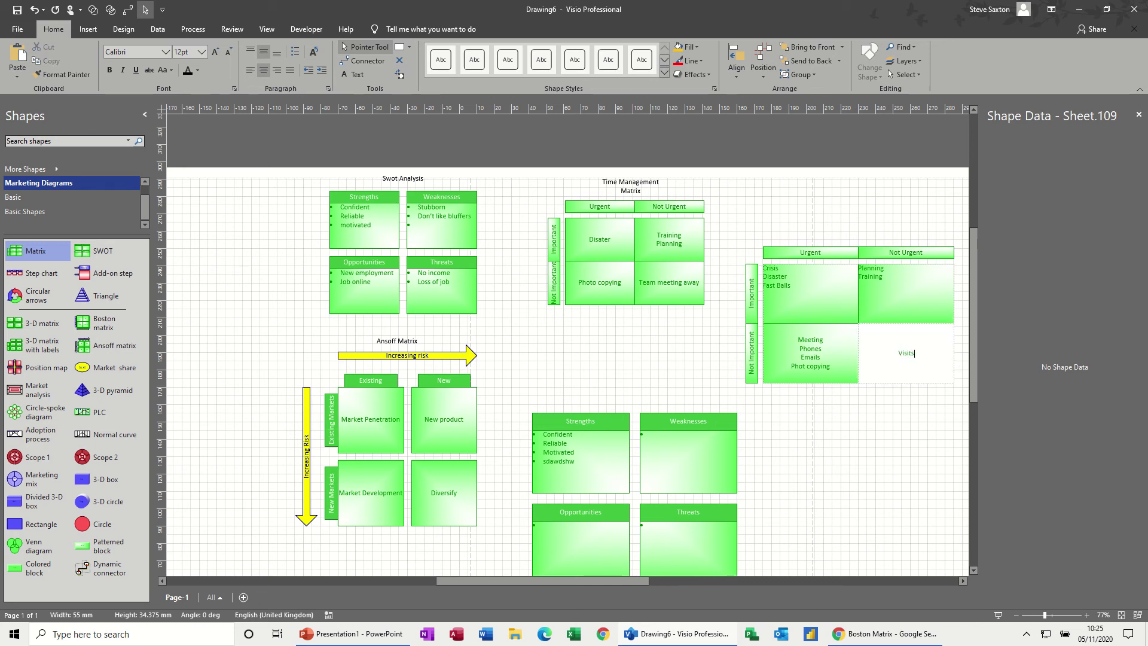
{"action": "key", "text": "Escape"}
{"action": "type", "text": "lker around with clip board"}
{"action": "left_click", "coordinate": [815, 402]}
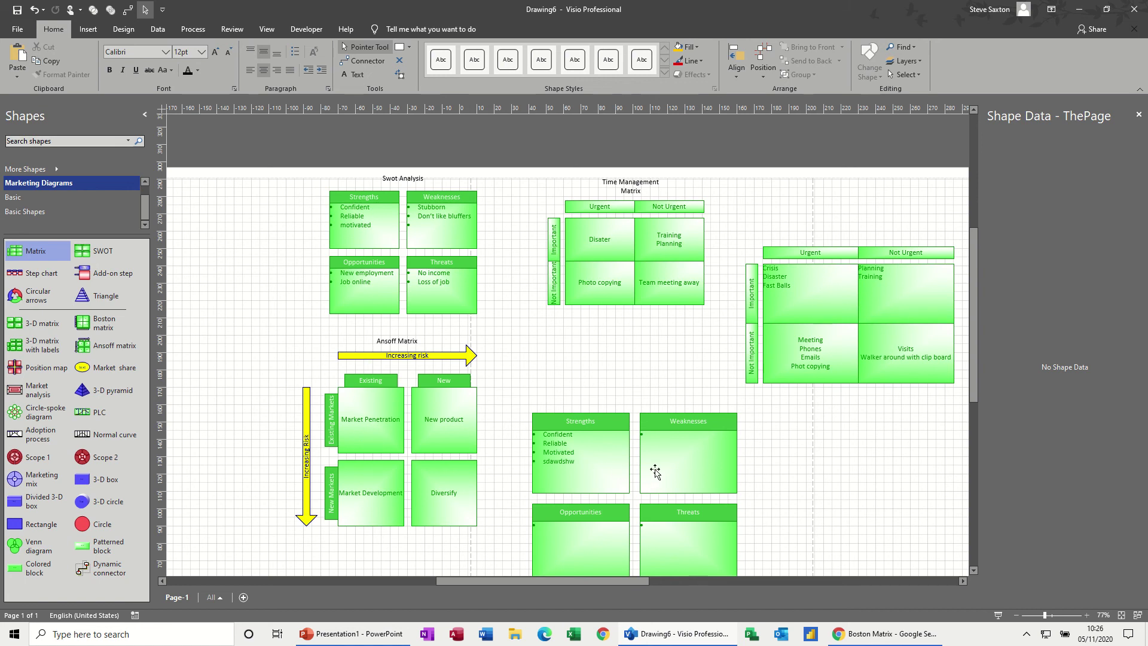
Step: Drag the second SWOT matrix up and right beneath the right-hand time management matrix
{"action": "left_click_drag", "start_coordinate": [680, 466], "coordinate": [897, 450]}
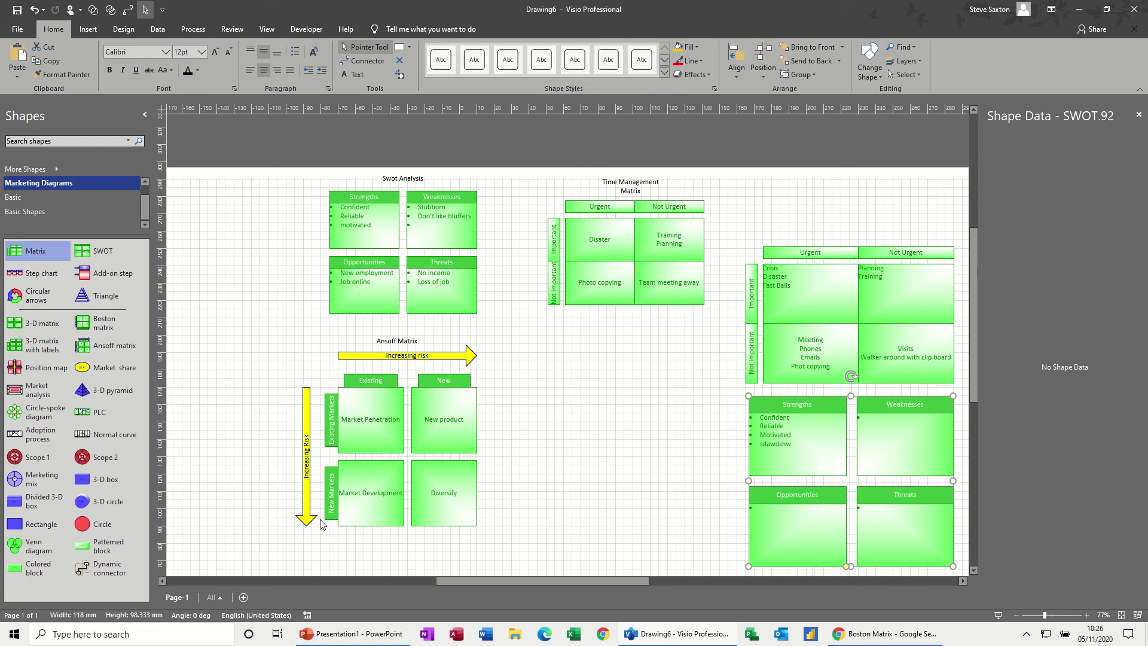
{"action": "left_click", "coordinate": [373, 408]}
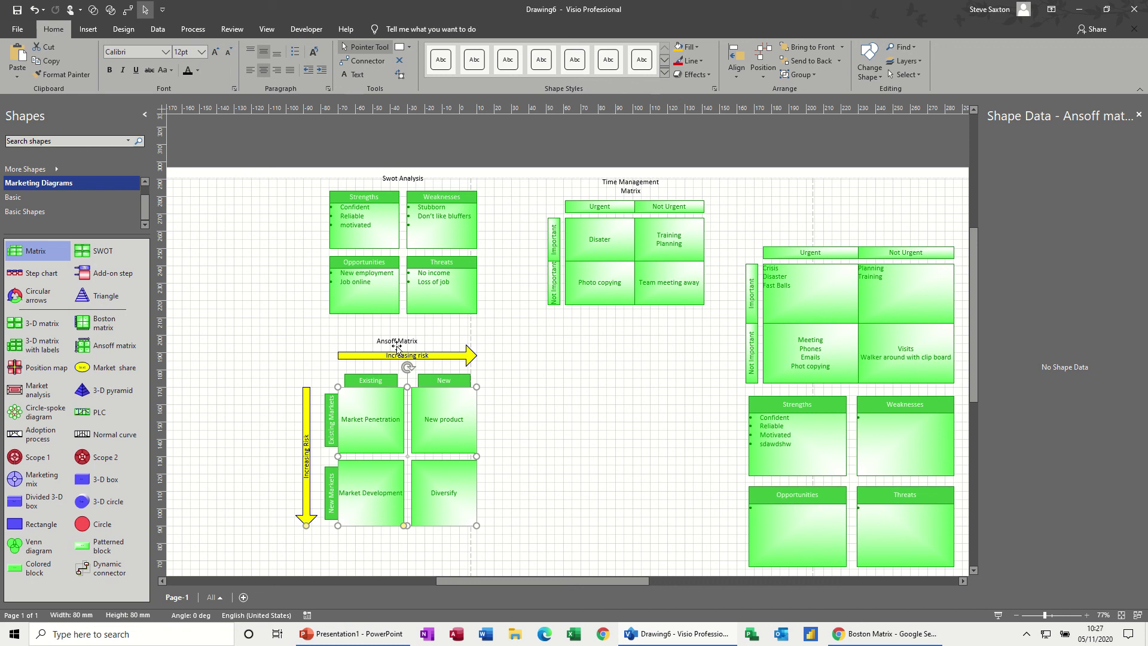
Step: Add a free text label reading 'rtfgfdgbfg' to the right of the Ansoff Matrix arrow
{"action": "left_click", "coordinate": [429, 343]}
{"action": "left_click", "coordinate": [400, 340]}
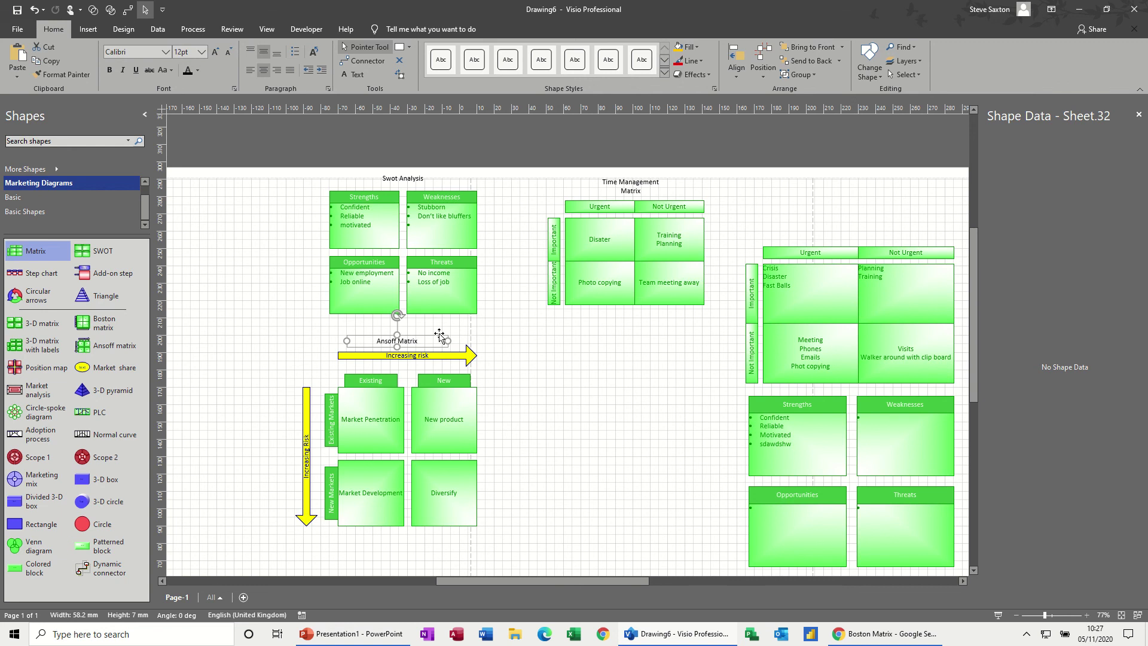
{"action": "left_click", "coordinate": [395, 178]}
{"action": "left_click", "coordinate": [616, 193]}
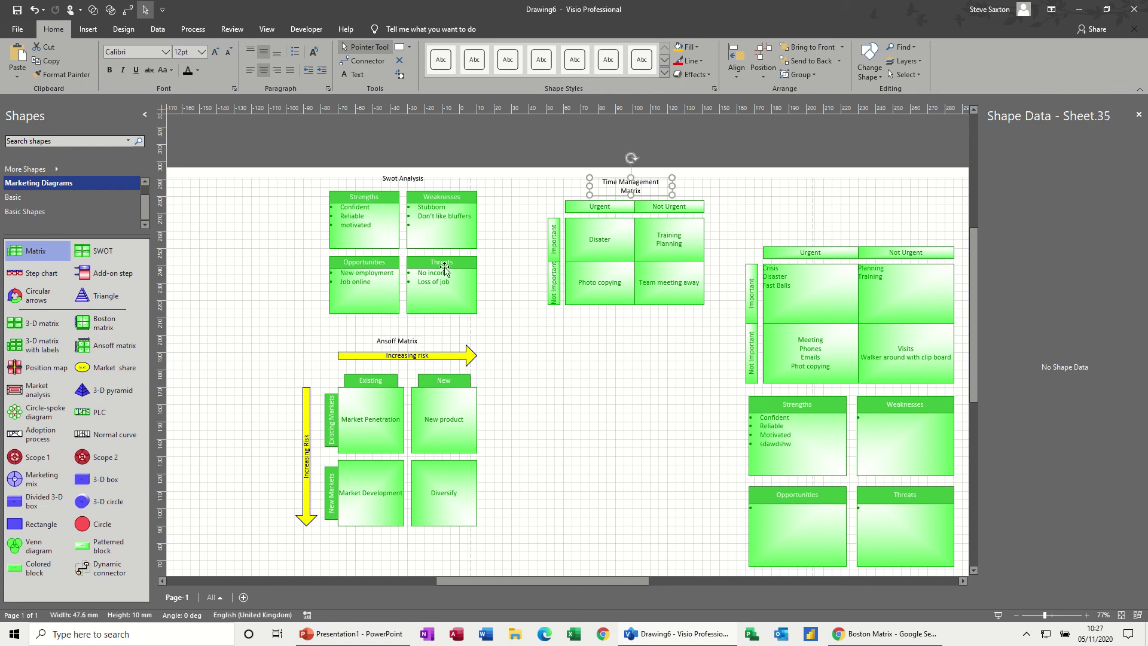
{"action": "left_click", "coordinate": [414, 340]}
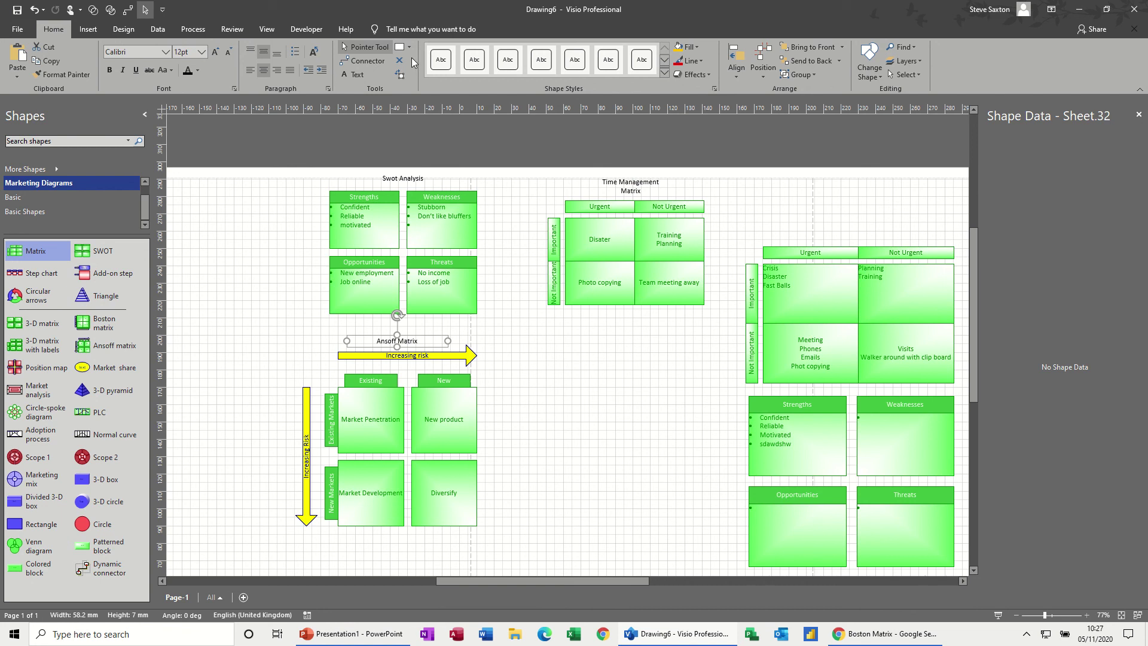
{"action": "left_click", "coordinate": [357, 76]}
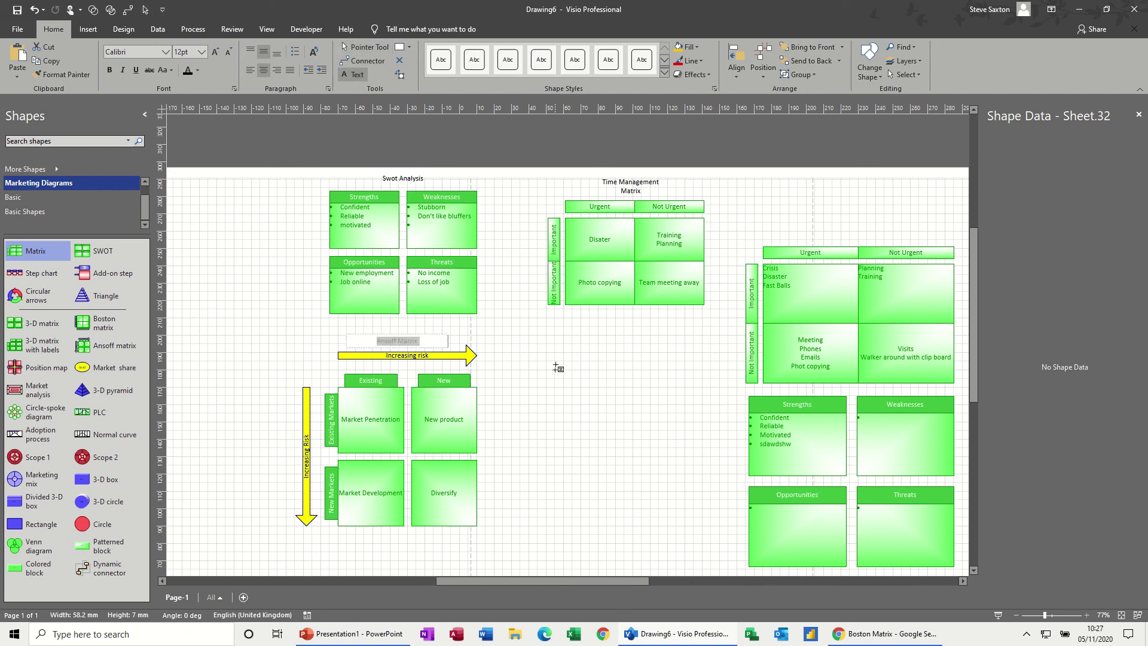
{"action": "left_click_drag", "start_coordinate": [555, 352], "coordinate": [668, 375]}
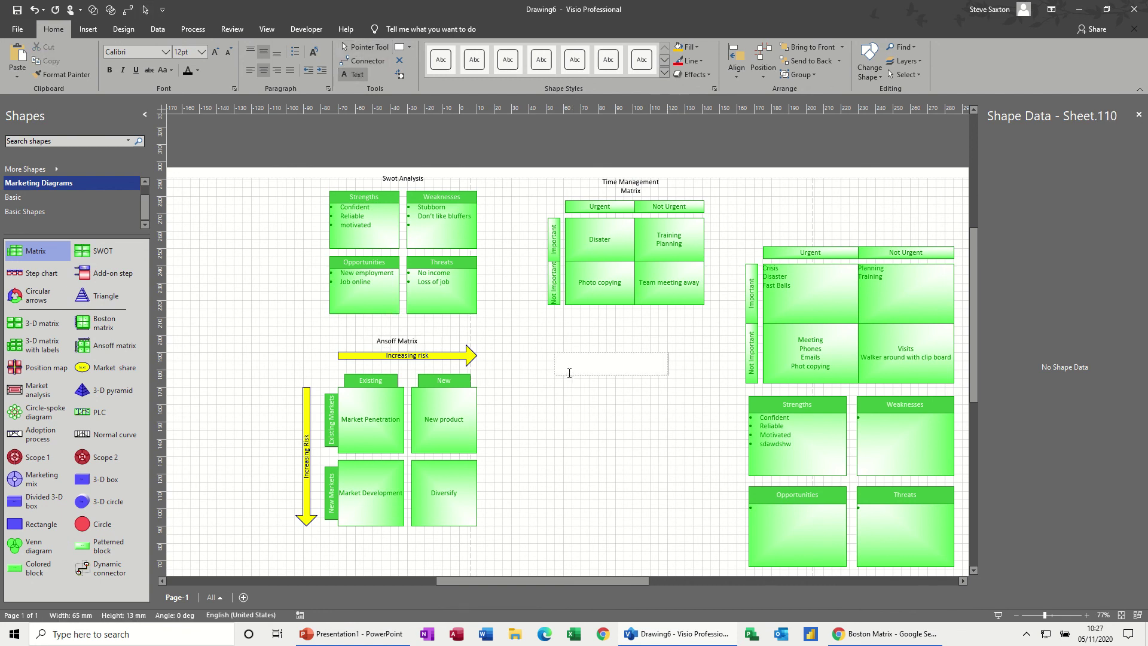
{"action": "type", "text": "rtfgfdgbfg"}
{"action": "left_click", "coordinate": [622, 406]}
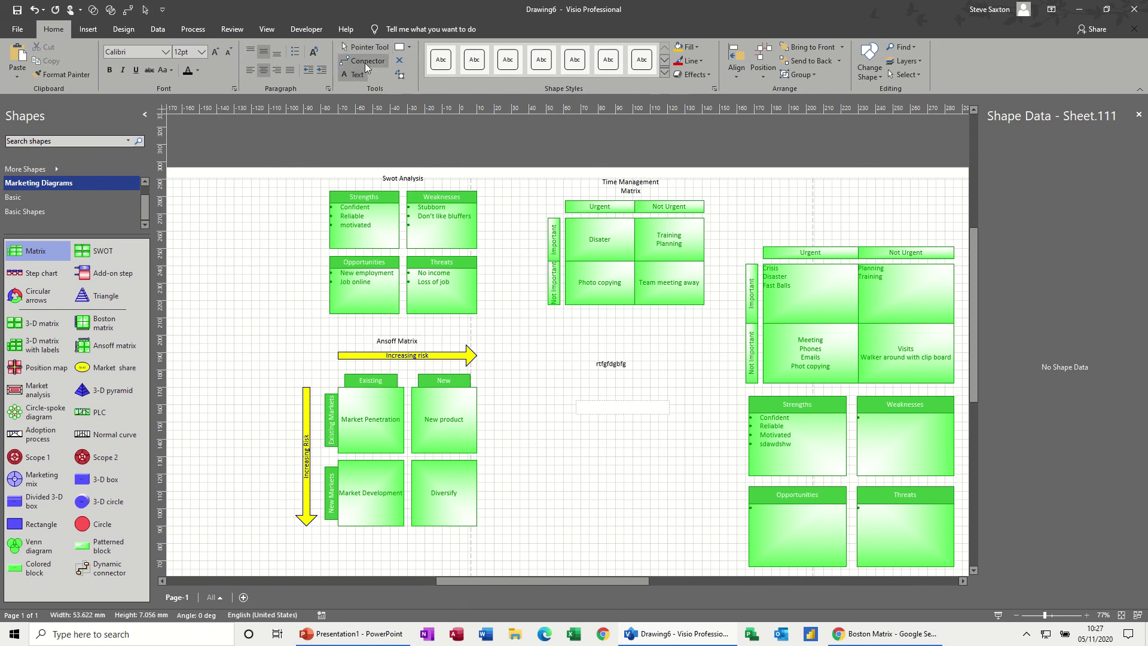
{"action": "left_click", "coordinate": [361, 50]}
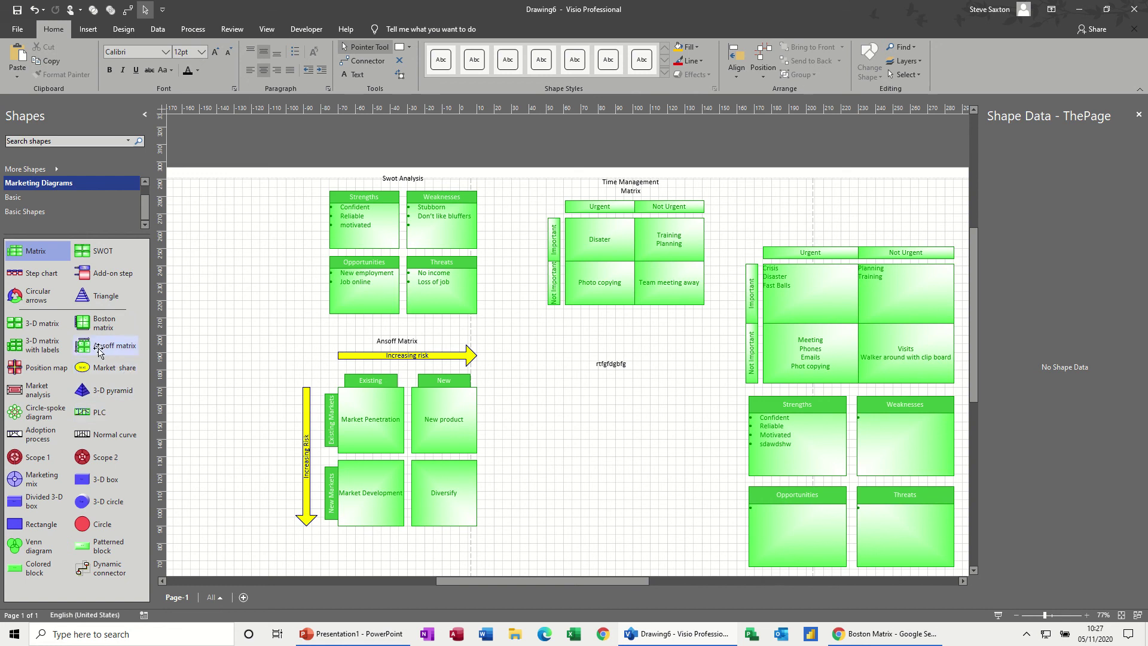
Step: Add another Ansoff matrix, enlarge it to 80 mm, and left-align its top-left cell's text
{"action": "left_click_drag", "start_coordinate": [99, 346], "coordinate": [607, 463]}
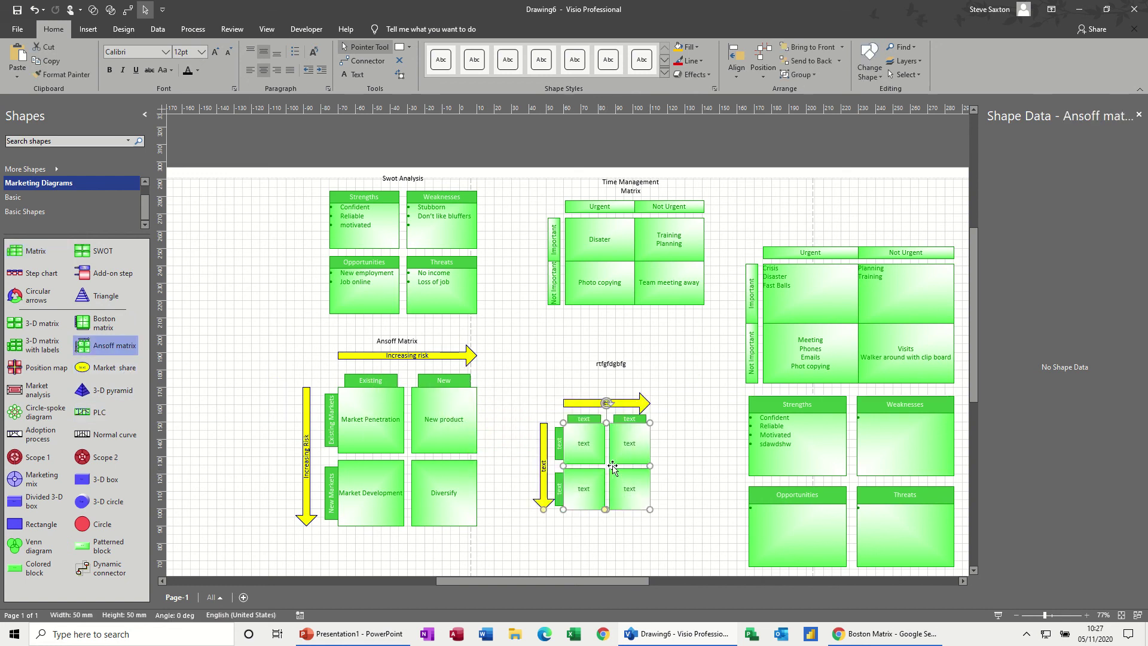
{"action": "left_click_drag", "start_coordinate": [647, 508], "coordinate": [702, 561]}
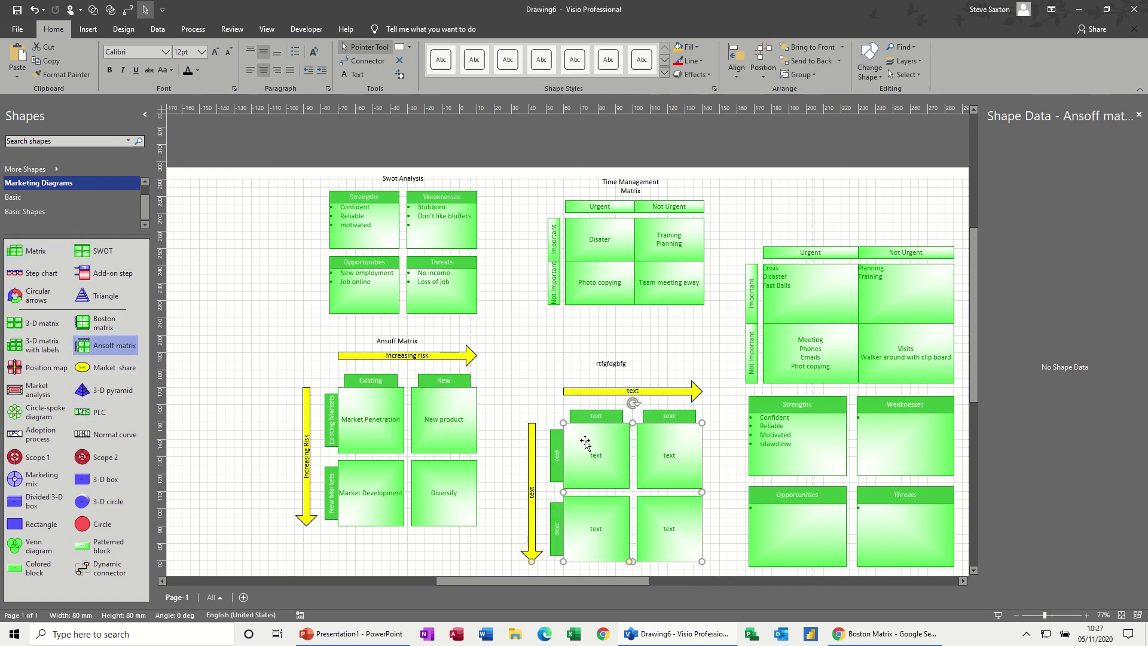
{"action": "left_click", "coordinate": [581, 441]}
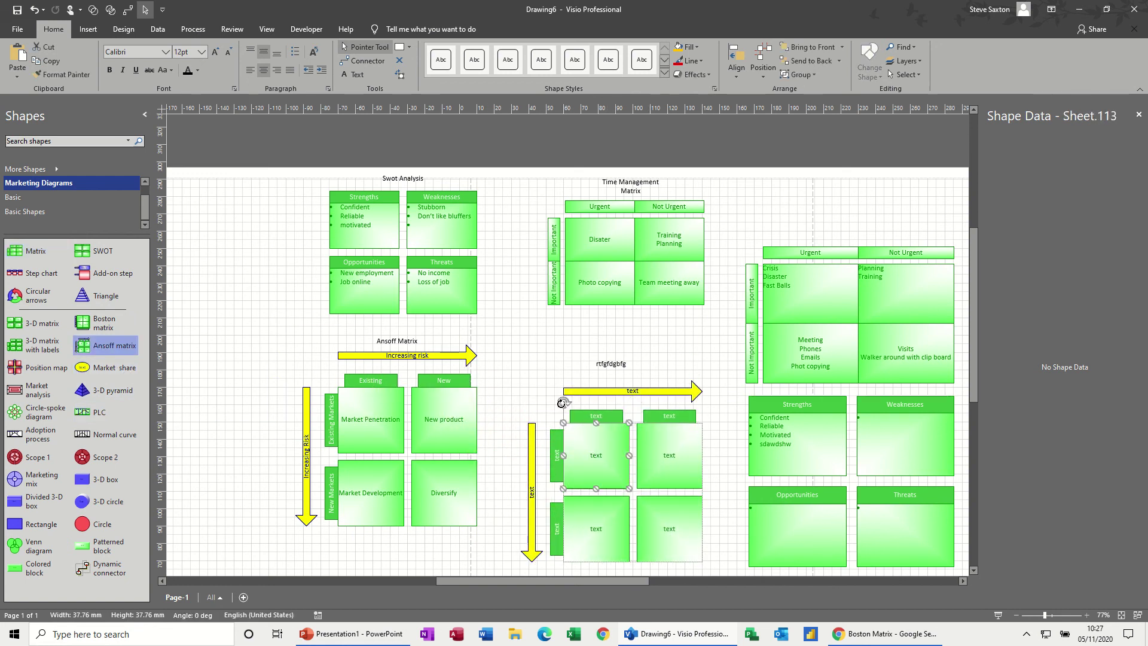
{"action": "left_click", "coordinate": [250, 70]}
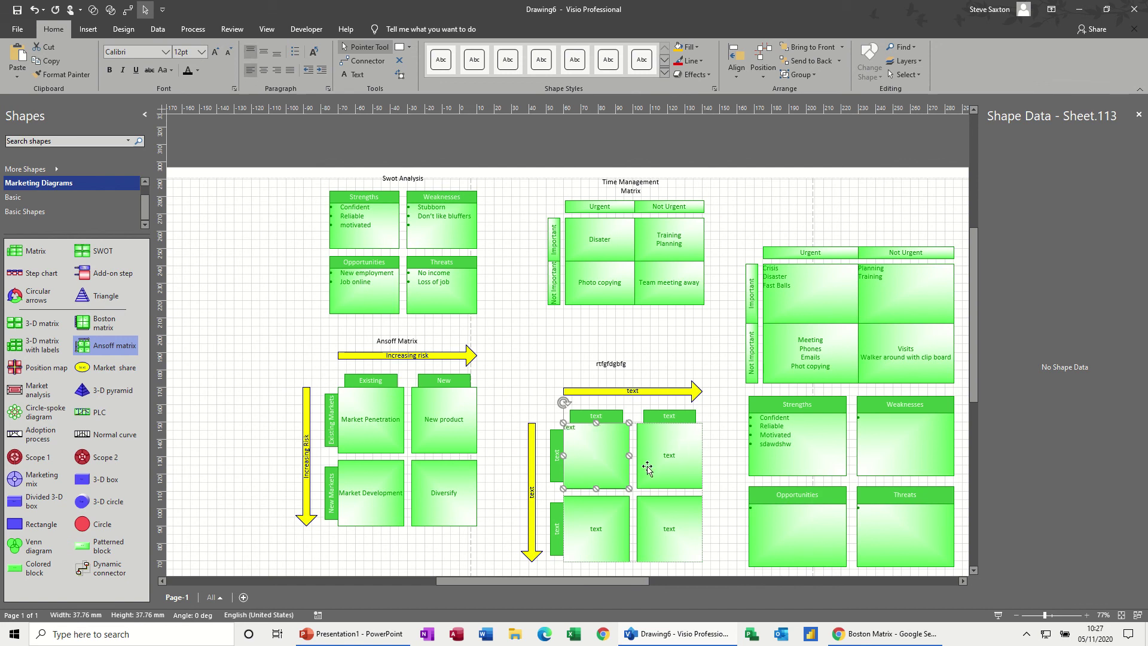
{"action": "left_click", "coordinate": [327, 90]}
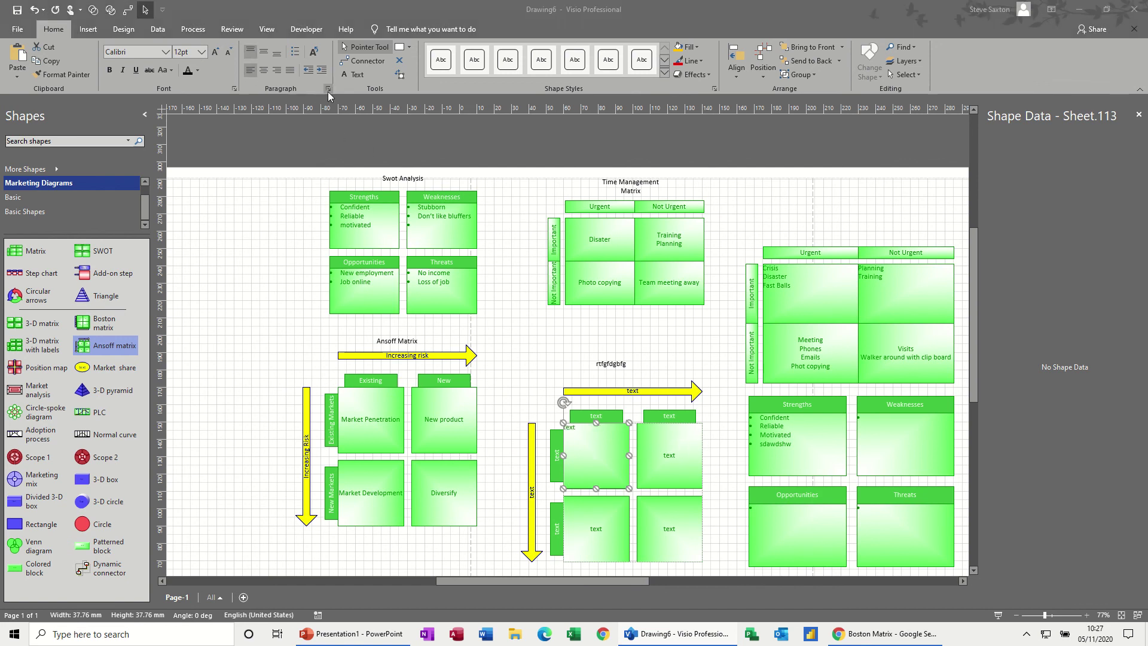
{"action": "left_click", "coordinate": [453, 210]}
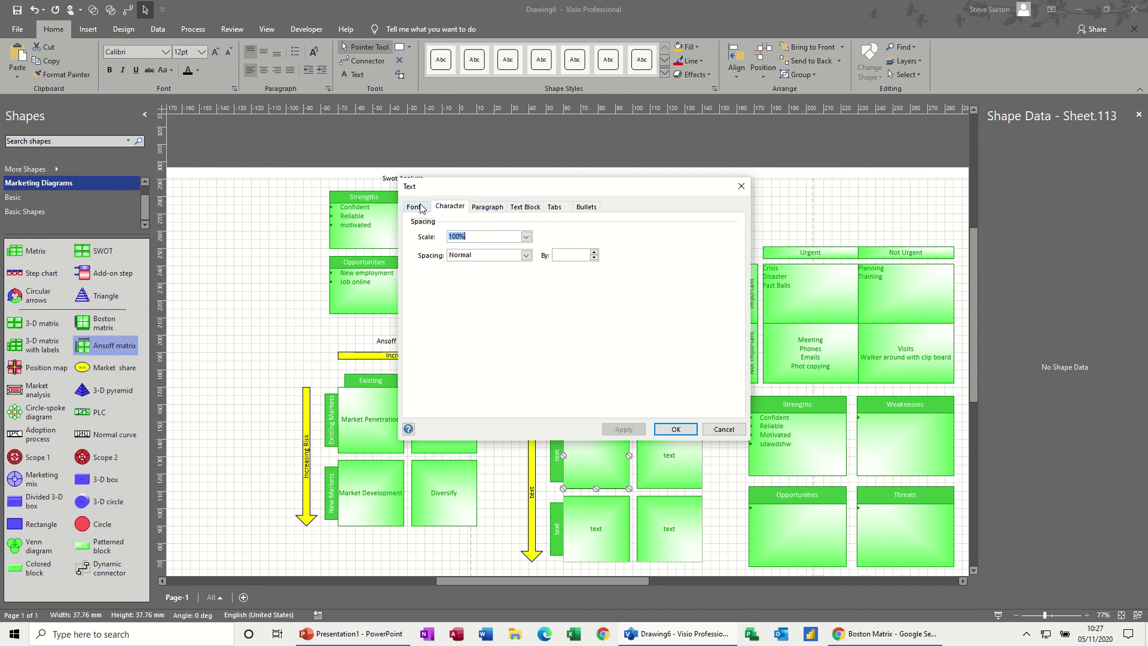
{"action": "left_click", "coordinate": [414, 207]}
{"action": "left_click", "coordinate": [525, 208]}
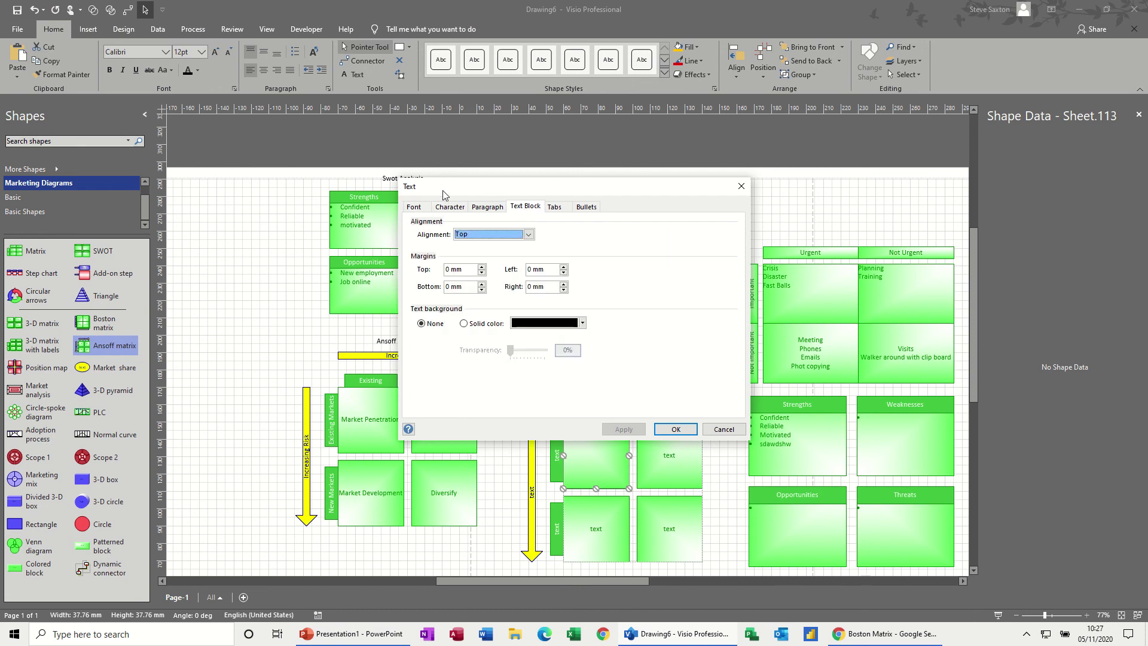
{"action": "left_click", "coordinate": [554, 209]}
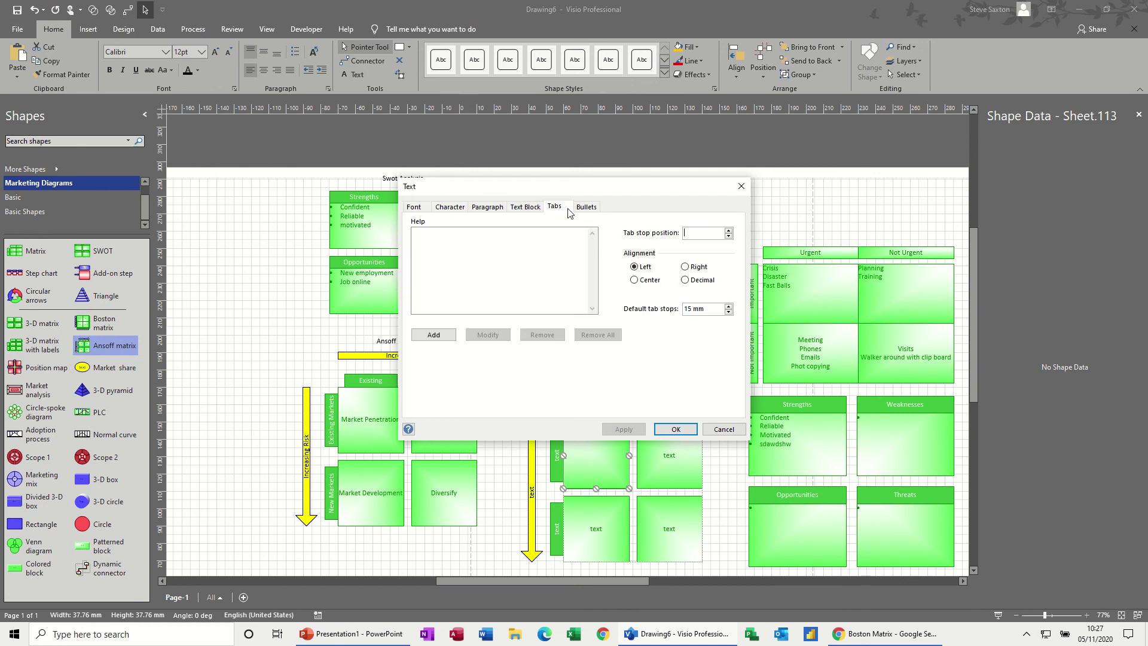
{"action": "left_click", "coordinate": [592, 211]}
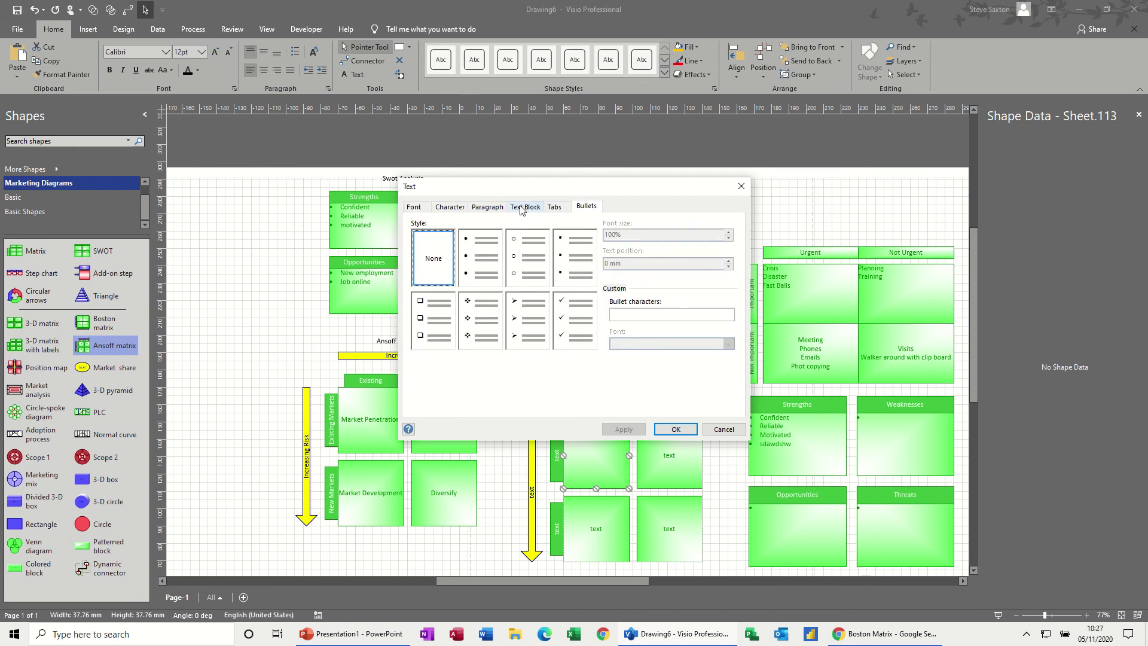
{"action": "left_click", "coordinate": [530, 210]}
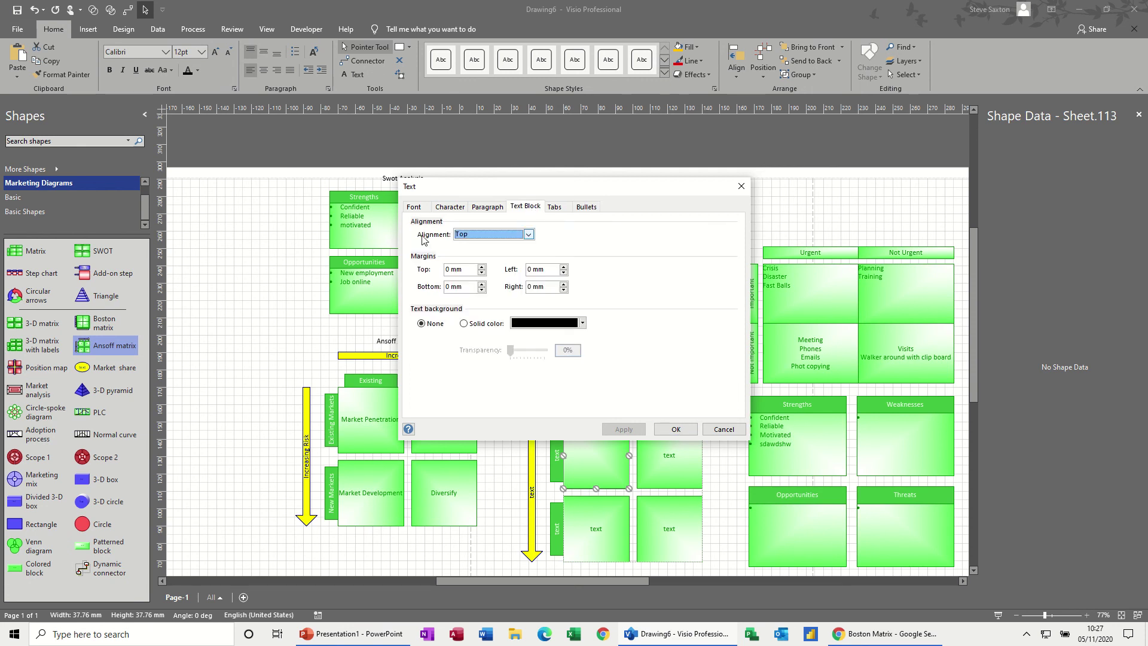
{"action": "left_click", "coordinate": [724, 429]}
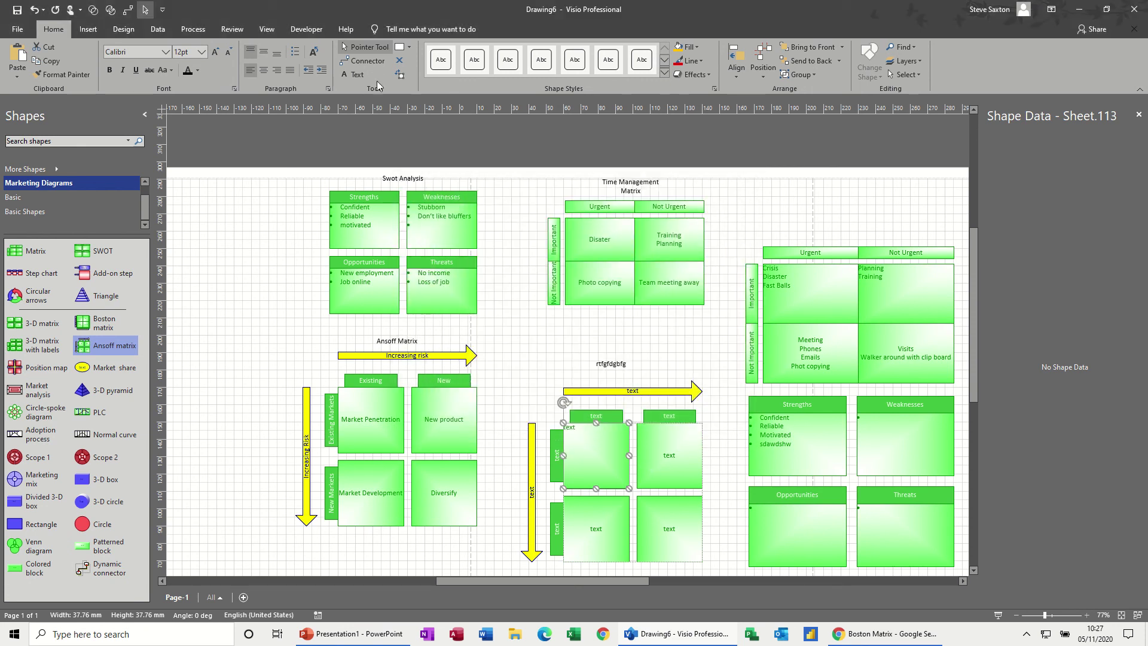
Step: Reposition the Strengths bullet list just left of the Strengths box
{"action": "left_click", "coordinate": [400, 75]}
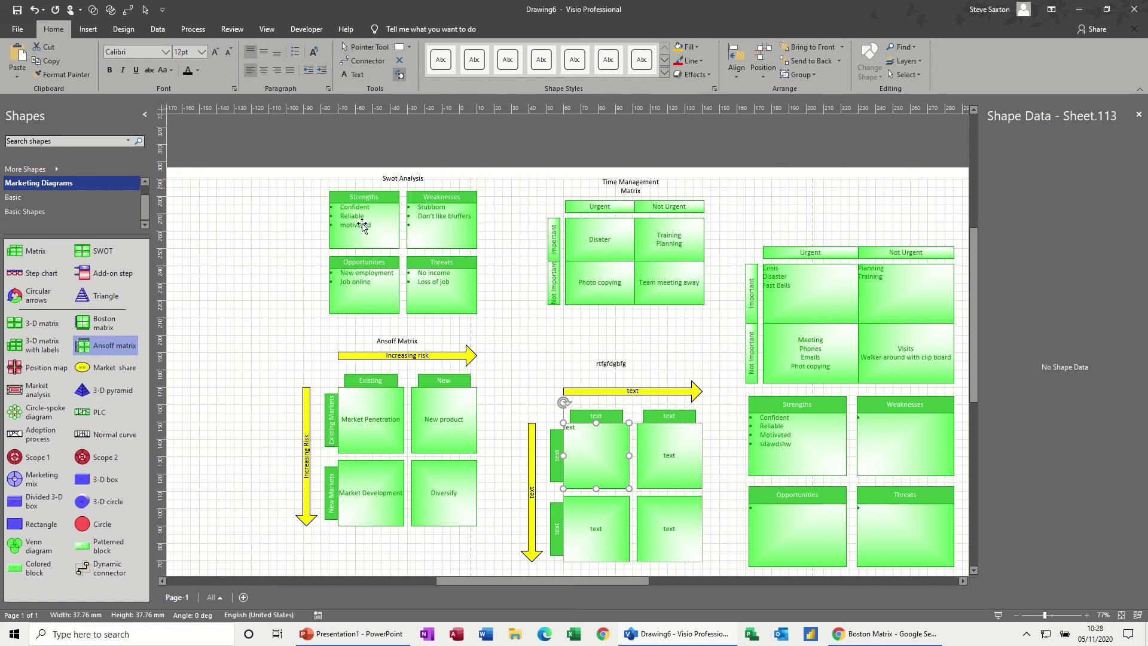
{"action": "left_click_drag", "start_coordinate": [361, 226], "coordinate": [322, 225]}
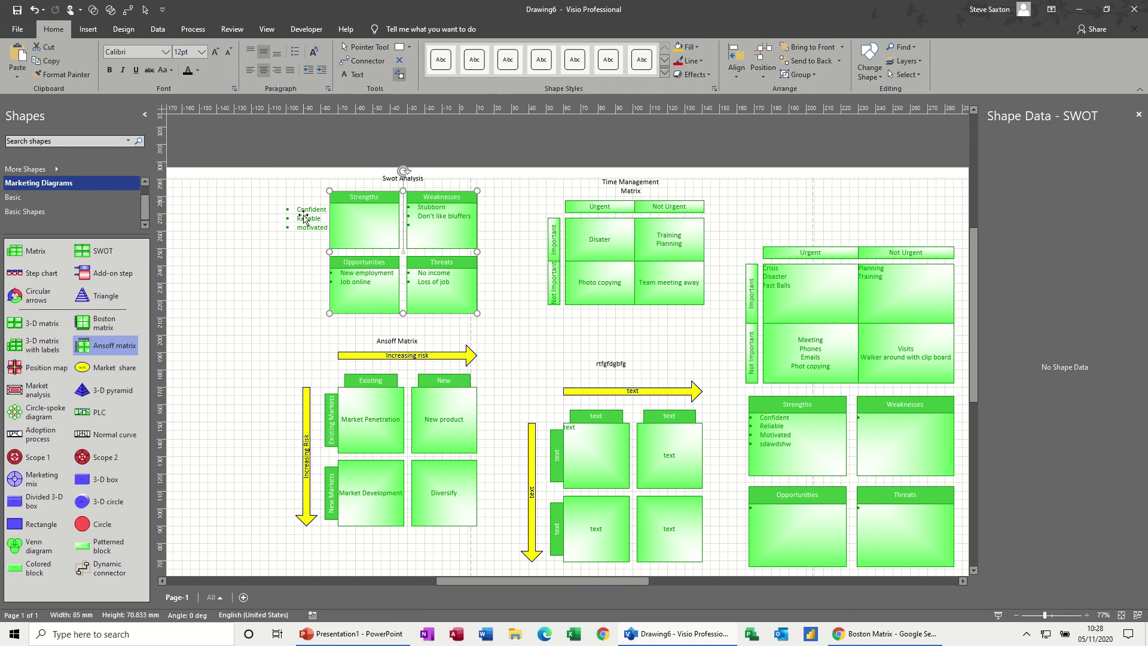
{"action": "mouse_move", "coordinate": [304, 219]}
{"action": "left_mouse_down"}
{"action": "mouse_move", "coordinate": [356, 217]}
{"action": "mouse_move", "coordinate": [321, 216]}
{"action": "left_mouse_up"}
Step: Move the whole SWOT analysis group further left on the page
{"action": "left_click", "coordinate": [359, 51]}
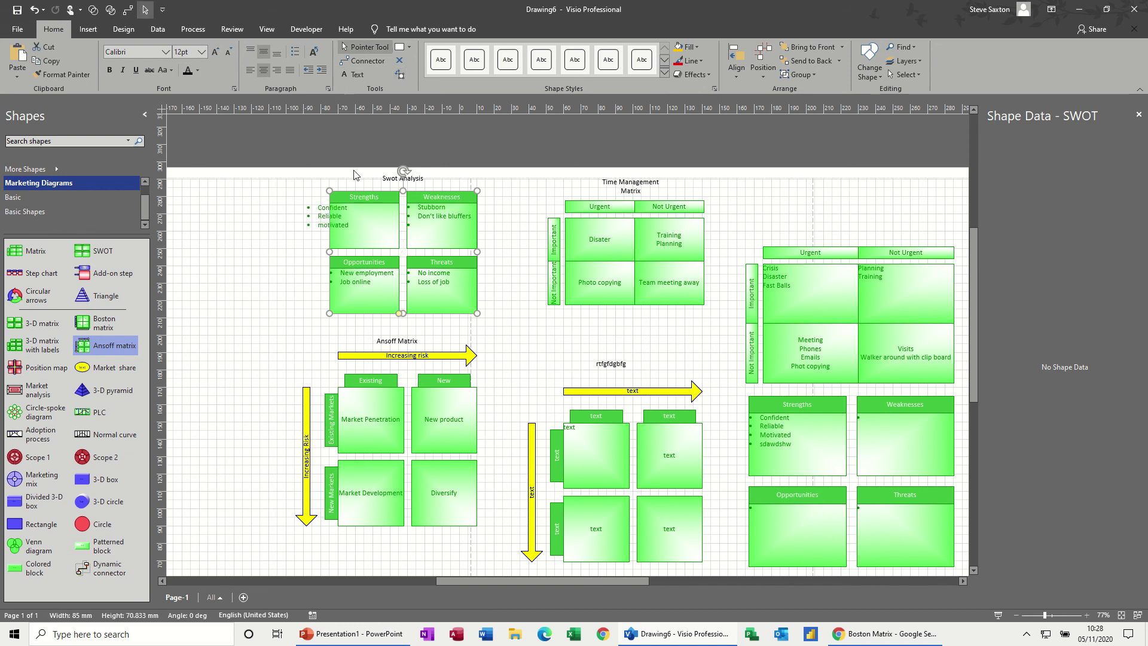
{"action": "left_click_drag", "start_coordinate": [428, 263], "coordinate": [458, 273]}
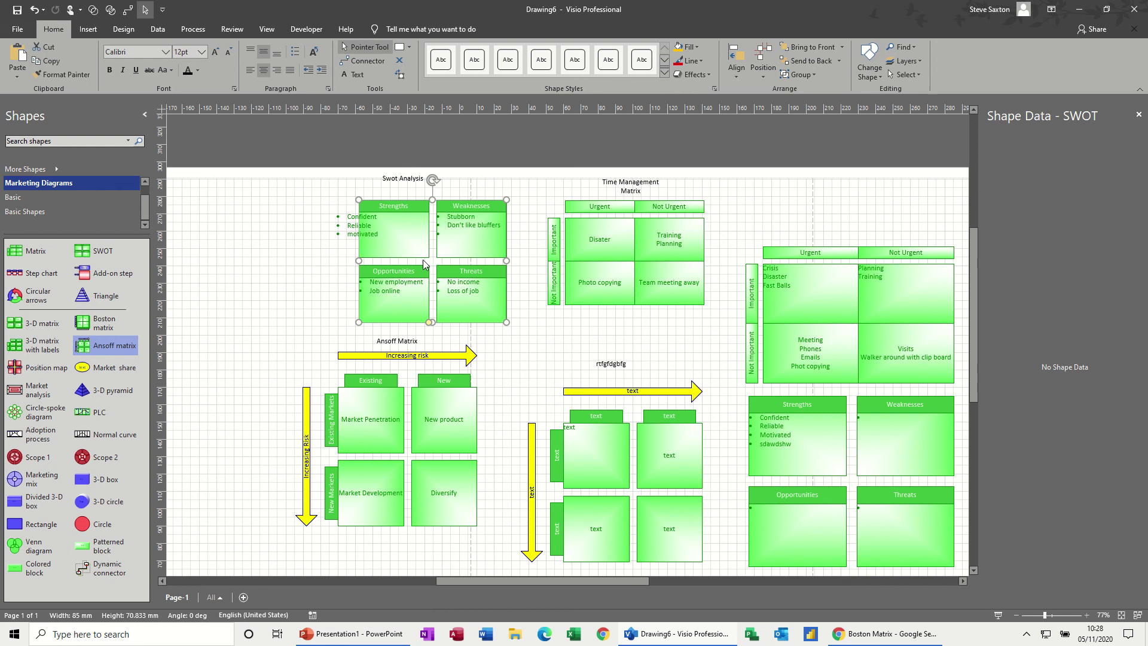
{"action": "key", "text": "Escape"}
{"action": "left_click_drag", "start_coordinate": [374, 235], "coordinate": [302, 217]}
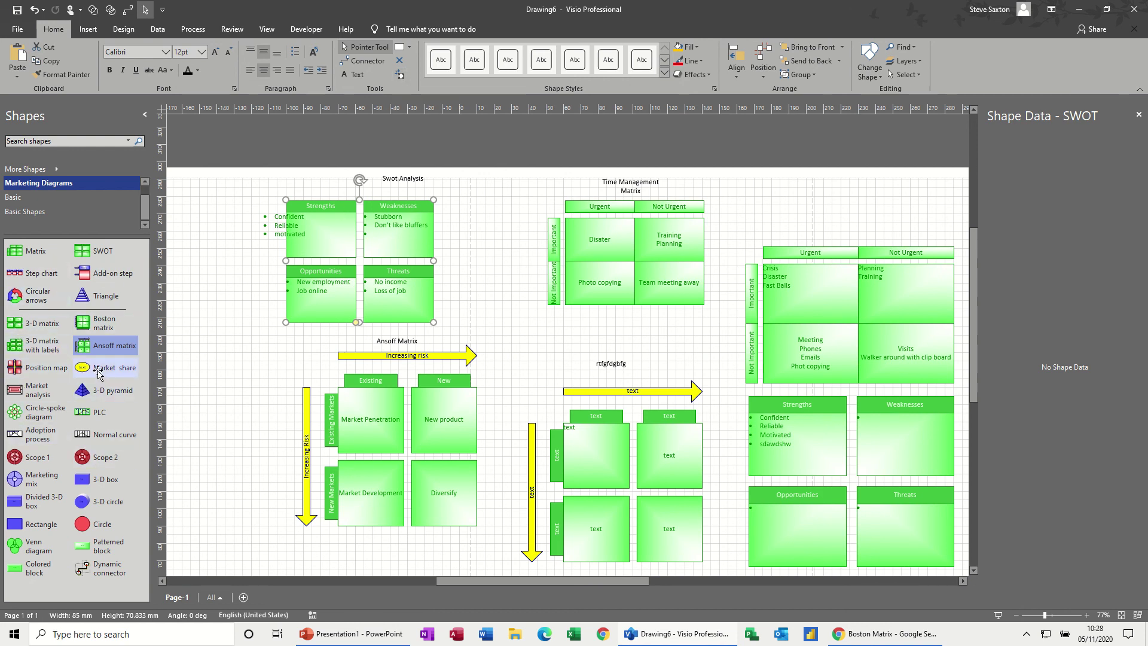
Step: Add a yellow market-share bubble and an 80 mm Boston matrix, shifting the time management matrix up-right
{"action": "left_click_drag", "start_coordinate": [100, 367], "coordinate": [290, 375]}
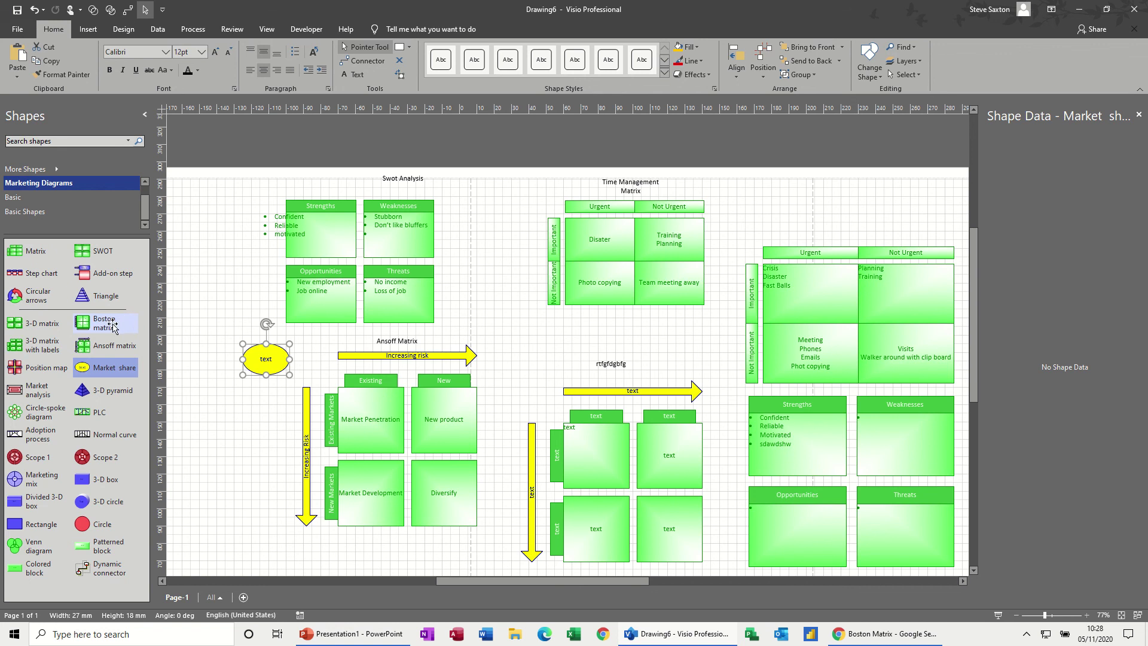
{"action": "left_click_drag", "start_coordinate": [102, 327], "coordinate": [503, 278]}
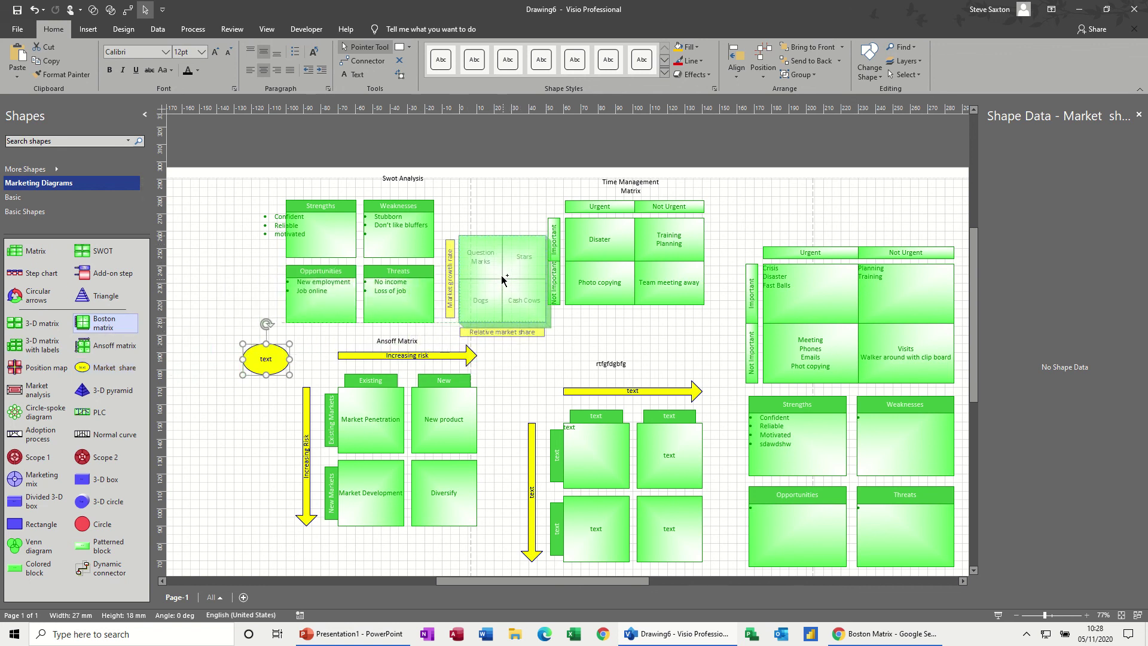
{"action": "left_click_drag", "start_coordinate": [643, 281], "coordinate": [807, 249]}
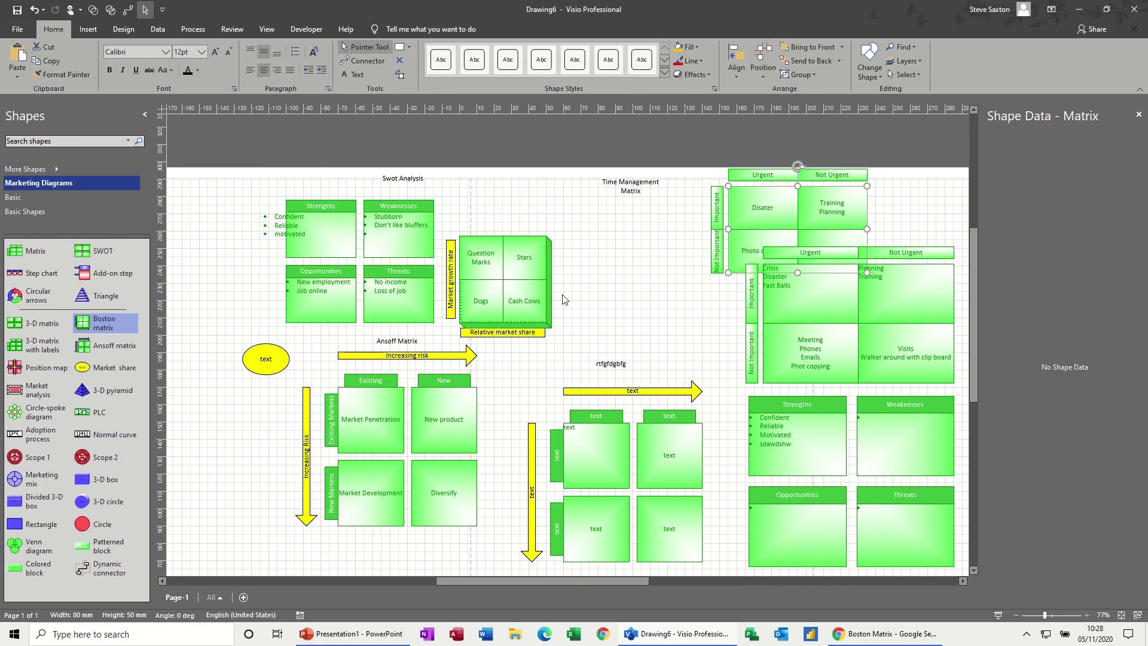
{"action": "left_click_drag", "start_coordinate": [497, 292], "coordinate": [564, 256]}
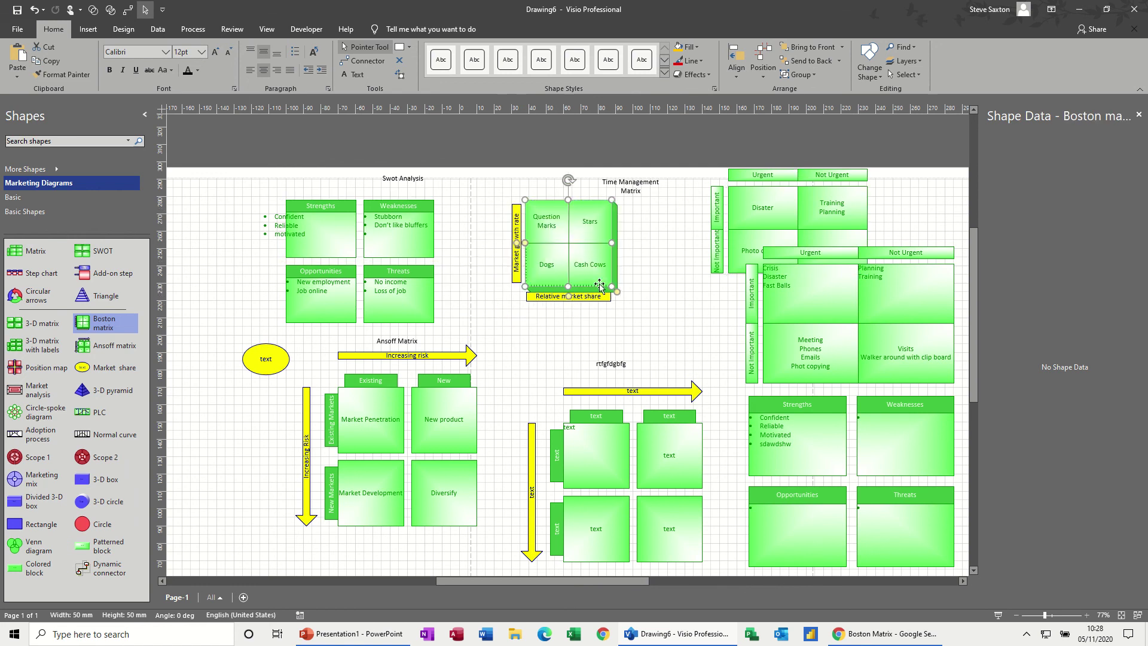
{"action": "left_click_drag", "start_coordinate": [611, 288], "coordinate": [664, 339]}
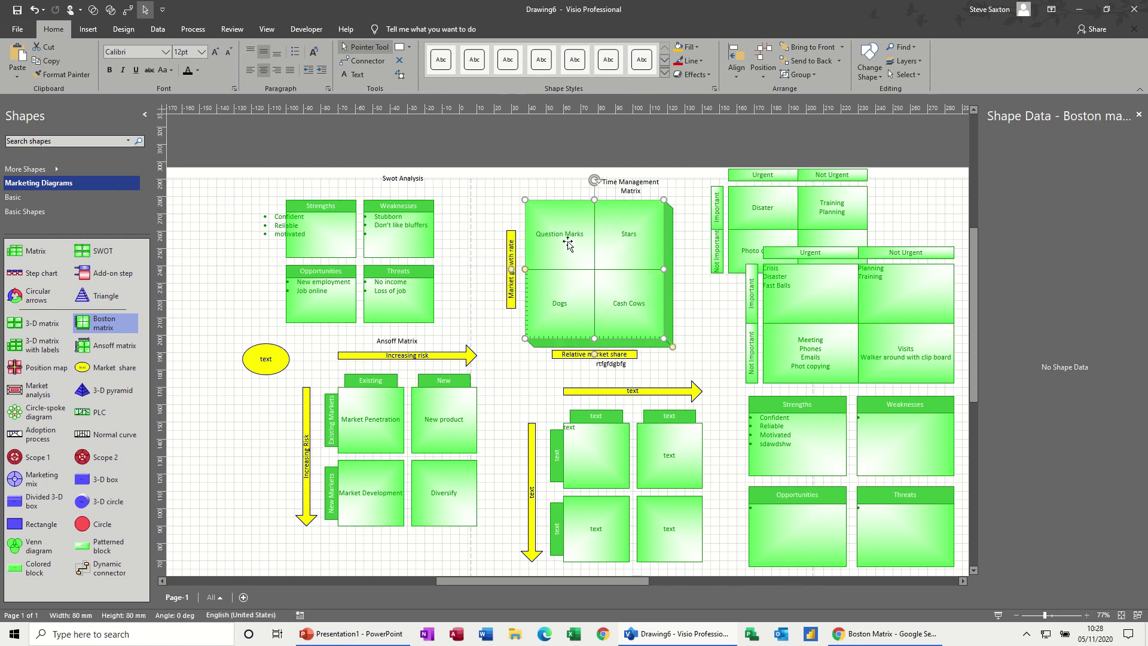
Step: Place the large yellow Market share bubble in front of the matrix in the Stars quadrant
{"action": "left_click_drag", "start_coordinate": [275, 359], "coordinate": [603, 272]}
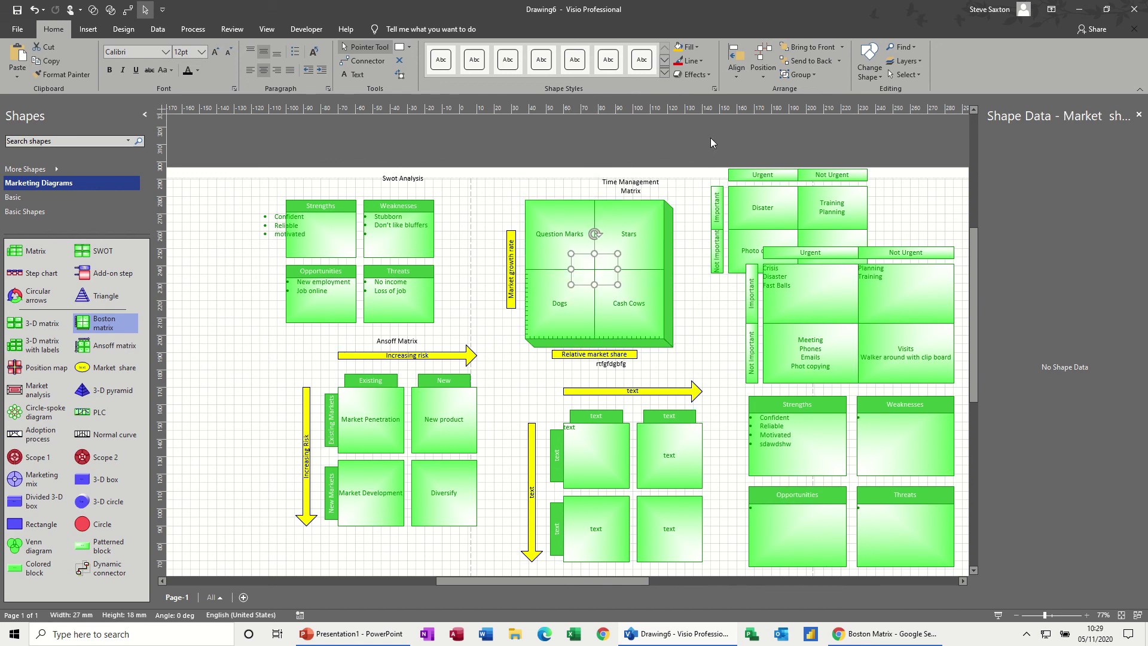
{"action": "left_click", "coordinate": [820, 48]}
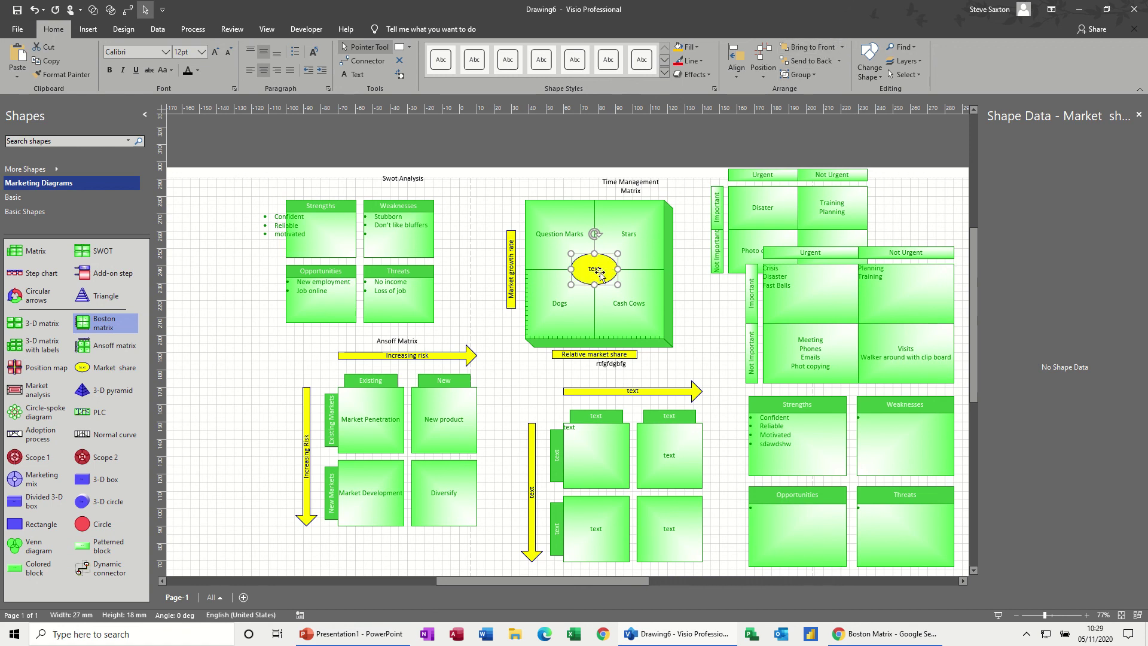
{"action": "left_click_drag", "start_coordinate": [594, 269], "coordinate": [625, 261]}
Step: Add small Market share bubbles to the Cash Cows, Dogs and Question Marks quadrants
{"action": "left_click_drag", "start_coordinate": [96, 367], "coordinate": [627, 323]}
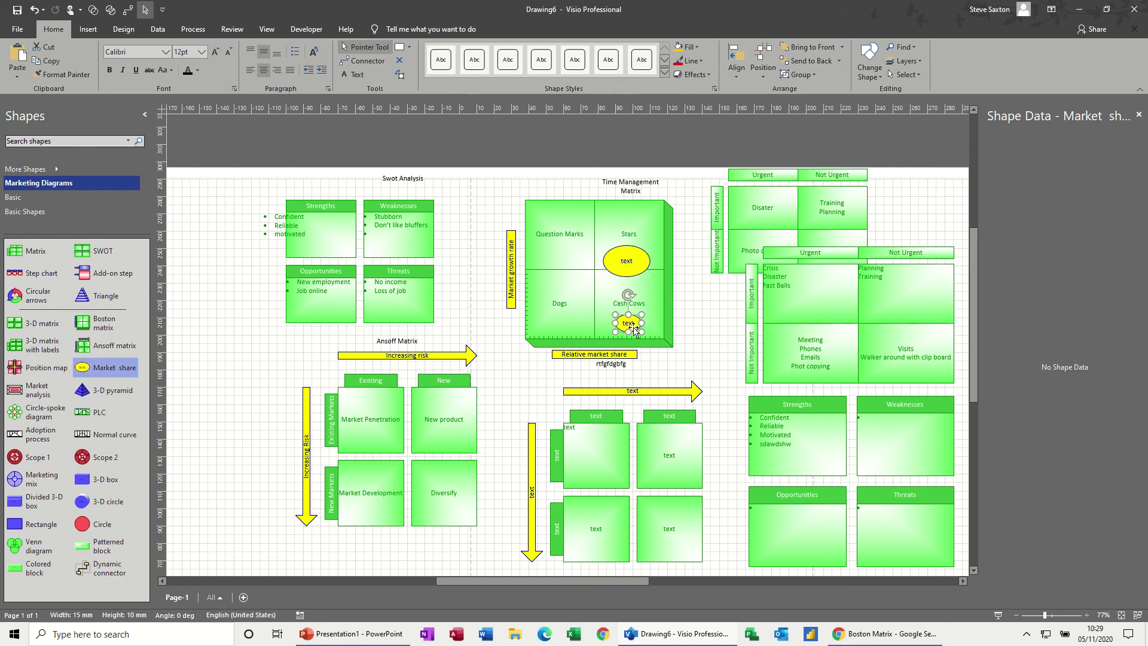
{"action": "left_click_drag", "start_coordinate": [93, 370], "coordinate": [567, 283]}
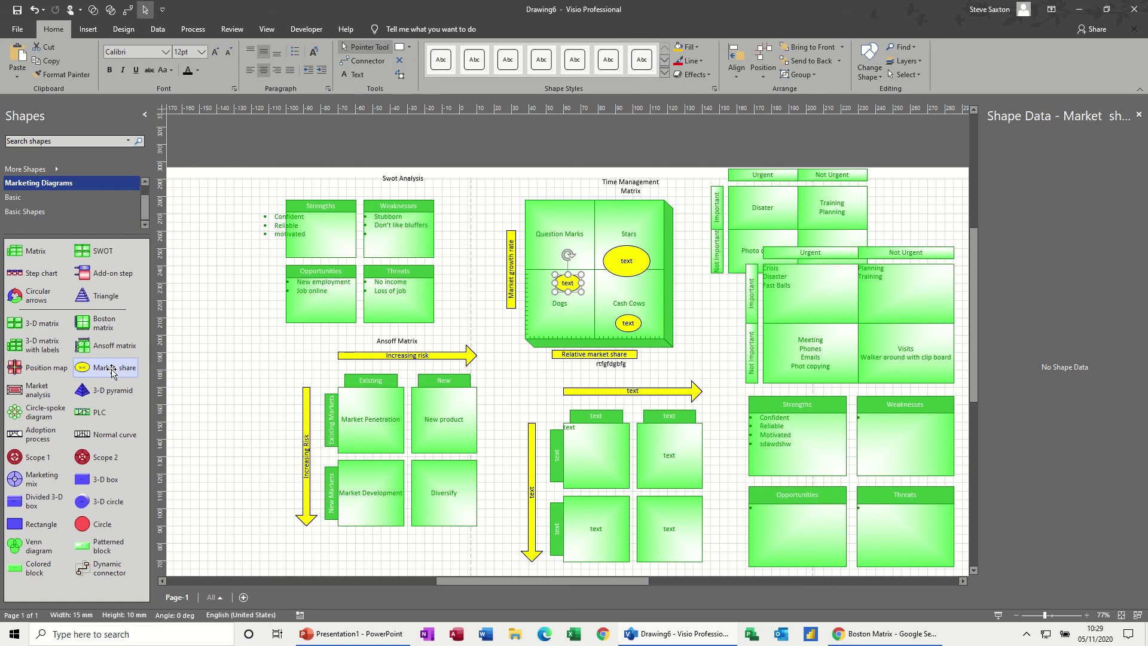
{"action": "left_click_drag", "start_coordinate": [111, 369], "coordinate": [549, 223]}
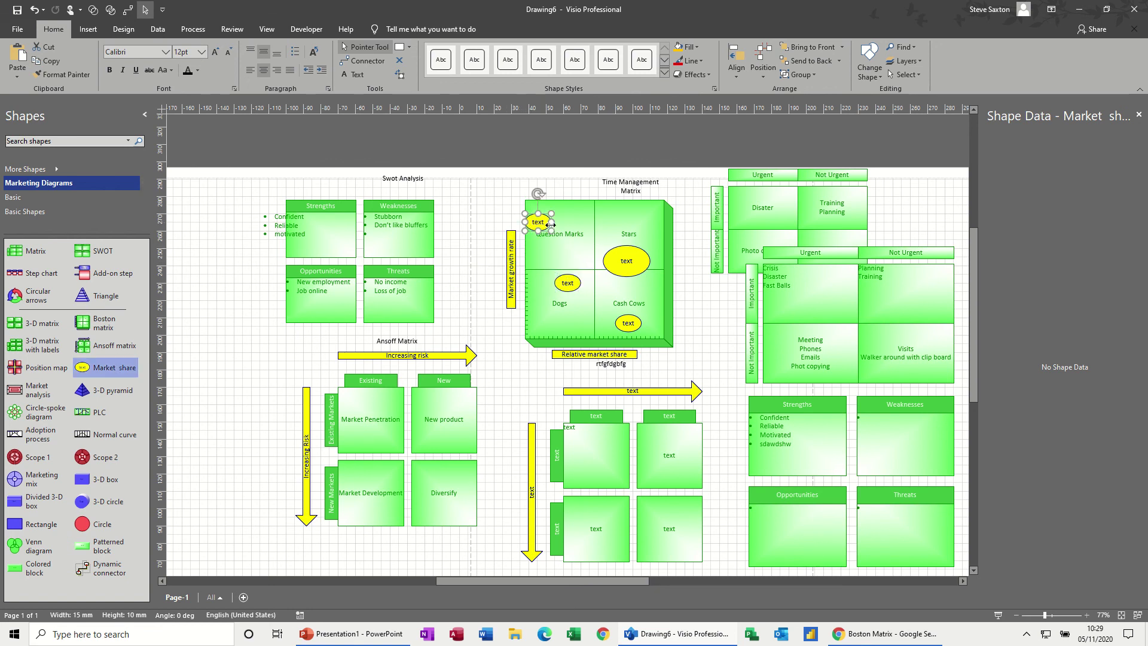